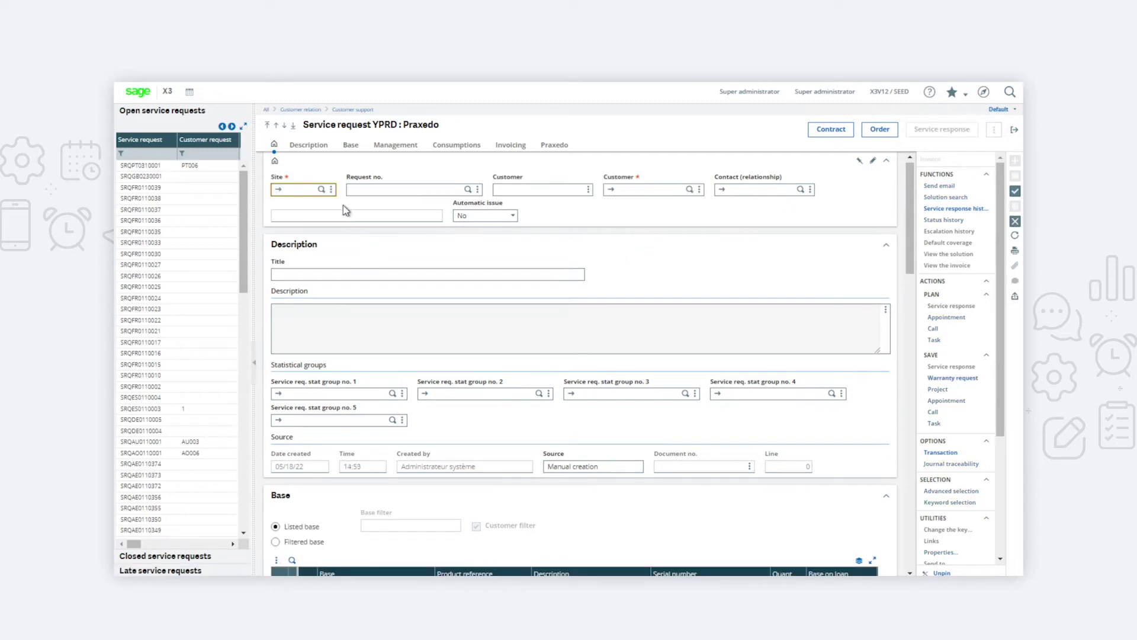
- Set the service request's site to FR011, Comptech SA, by filtering the site list on "fr"
{"action": "left_click", "coordinate": [321, 190]}
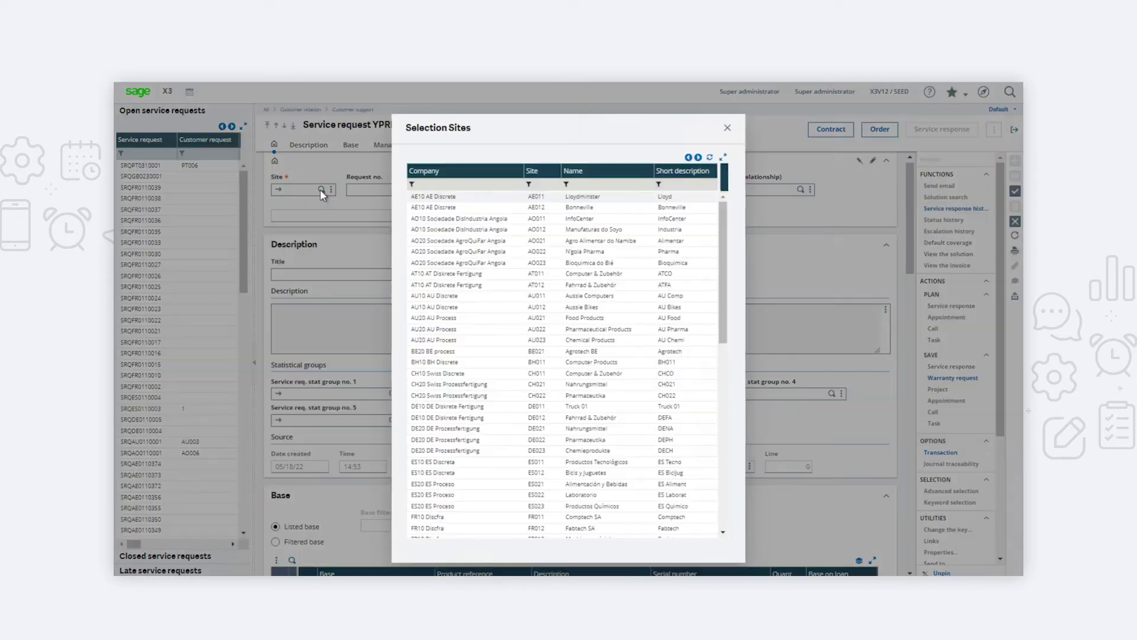
{"action": "left_click", "coordinate": [540, 184]}
{"action": "type", "text": "fr"}
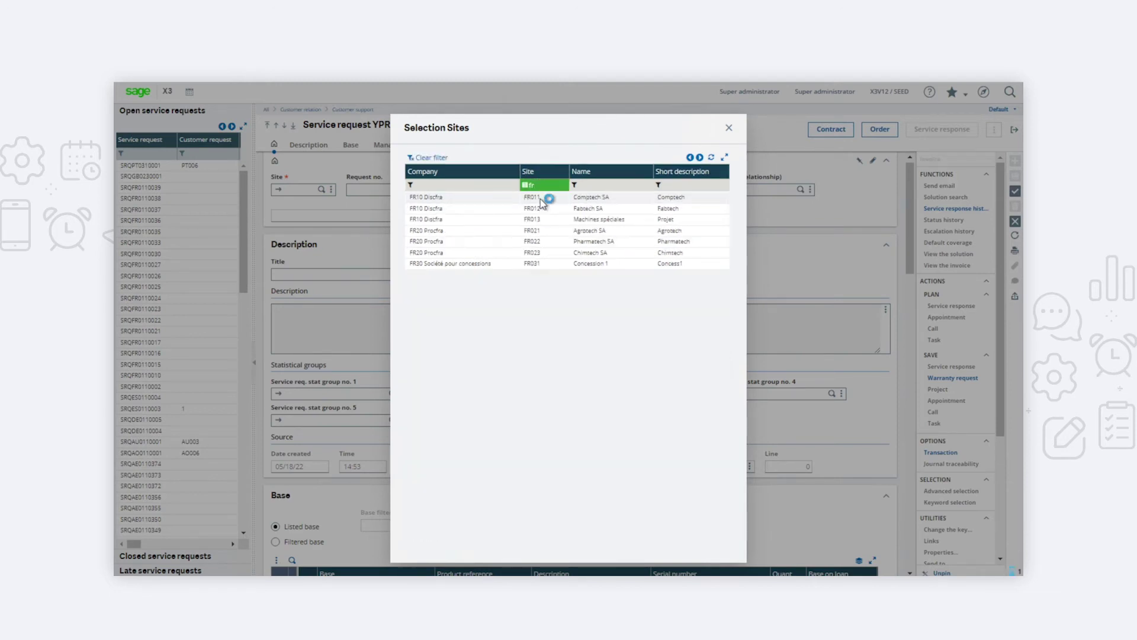
{"action": "left_click", "coordinate": [540, 200]}
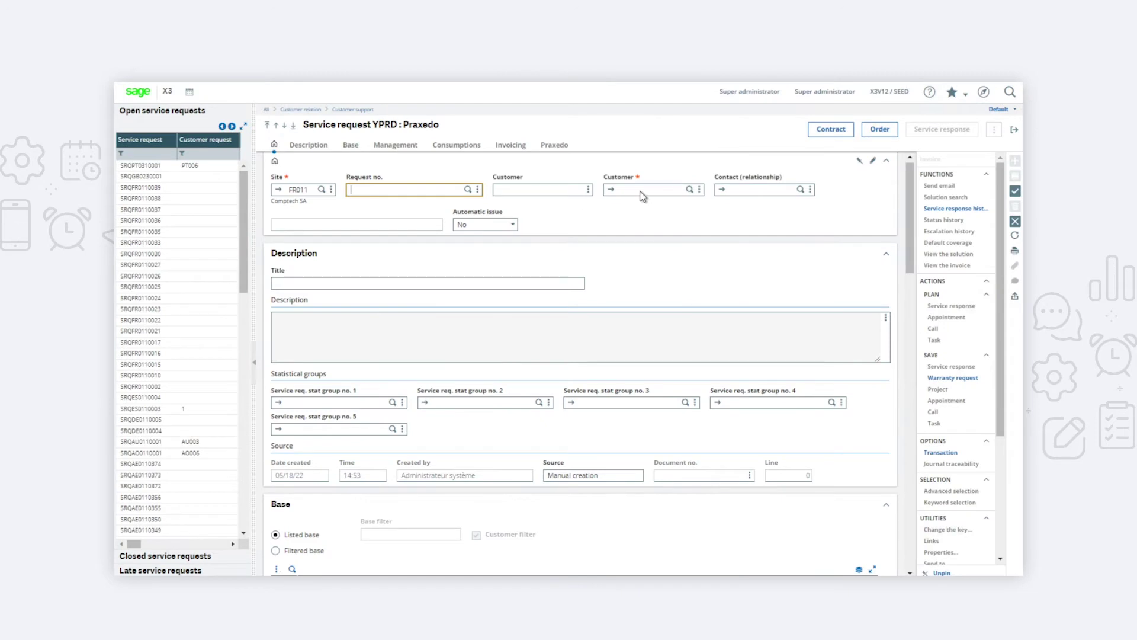
- Choose Hilton Paris Opera as the customer by filtering the internal customers on "hilto", and acknowledge the contract message
{"action": "left_click", "coordinate": [690, 190]}
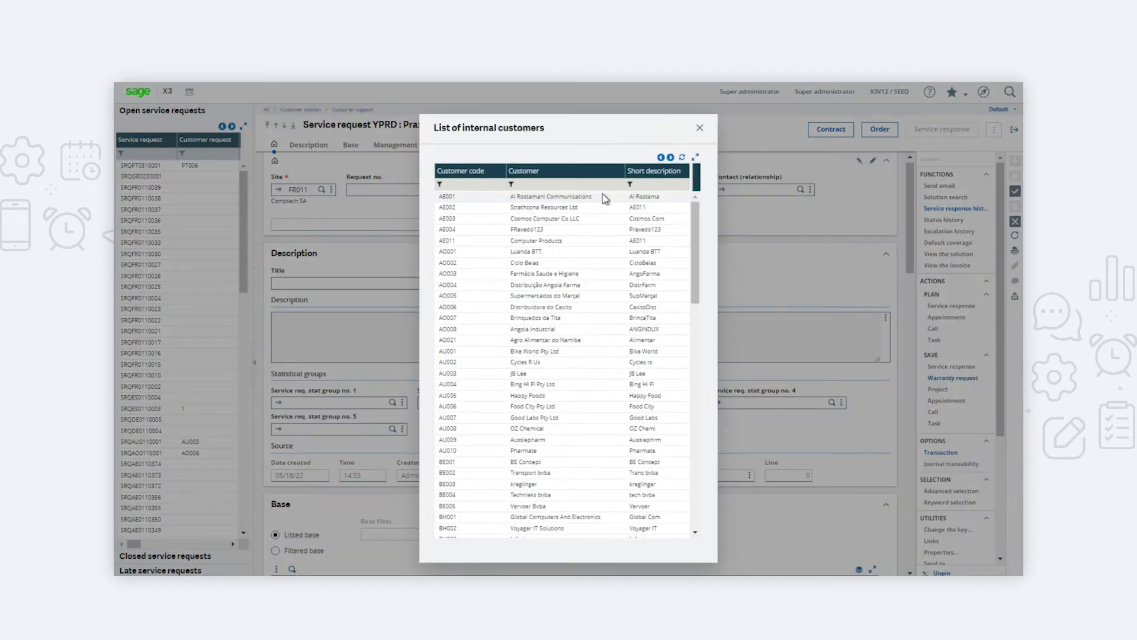
{"action": "left_click", "coordinate": [555, 184]}
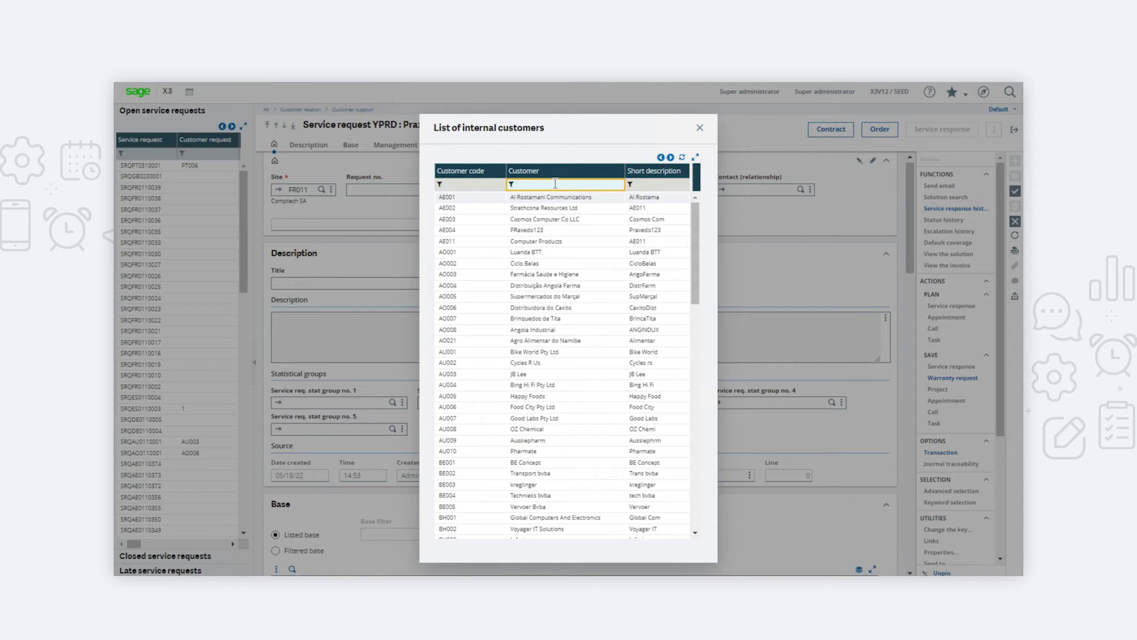
{"action": "type", "text": "hilto"}
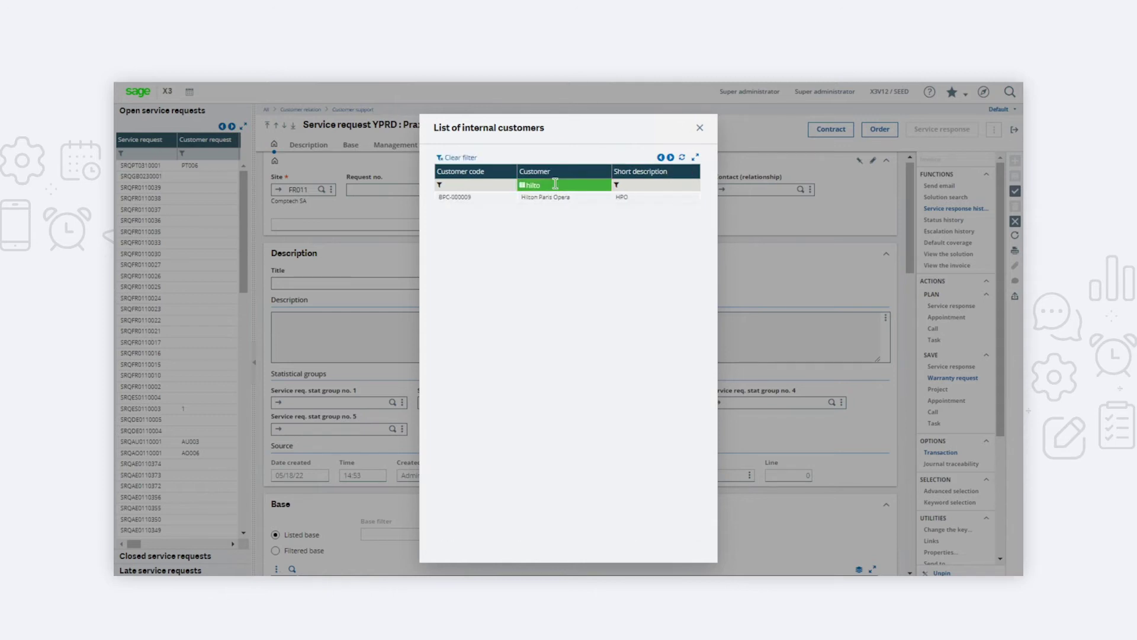
{"action": "left_click", "coordinate": [553, 202]}
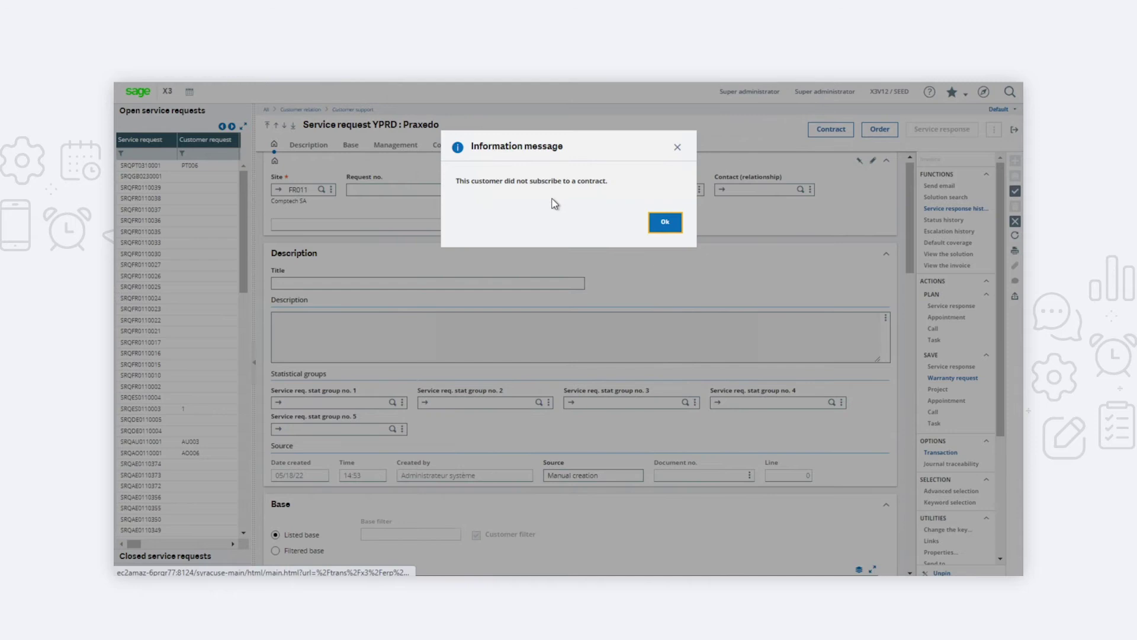
{"action": "left_click", "coordinate": [657, 219]}
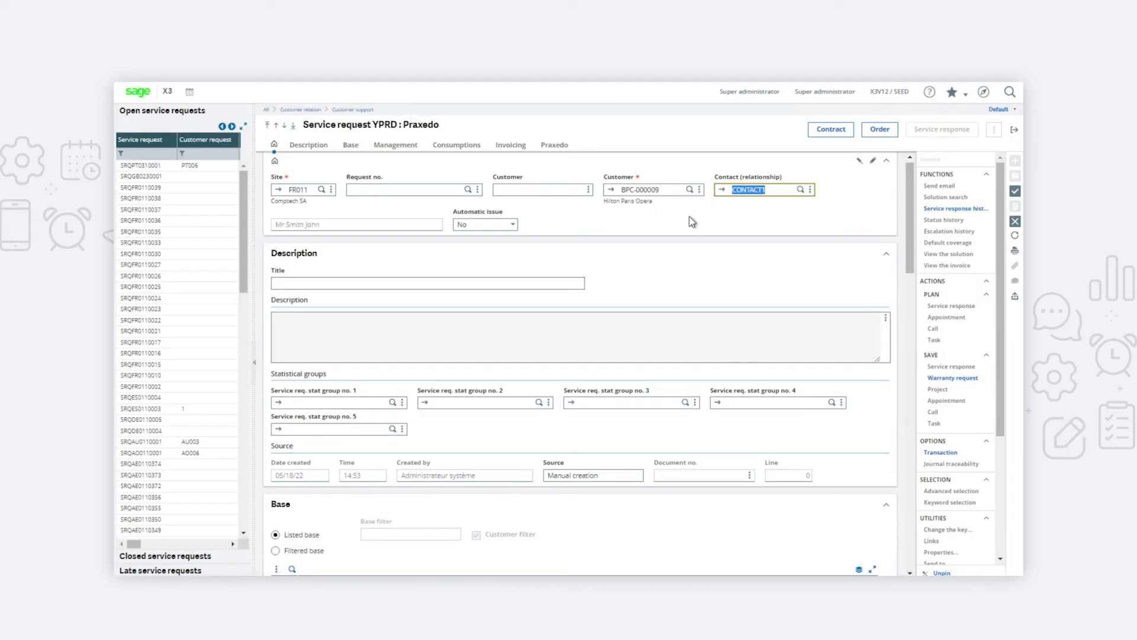
- Check the registered addresses of the selected customer, then return to the service request
{"action": "left_click", "coordinate": [699, 190]}
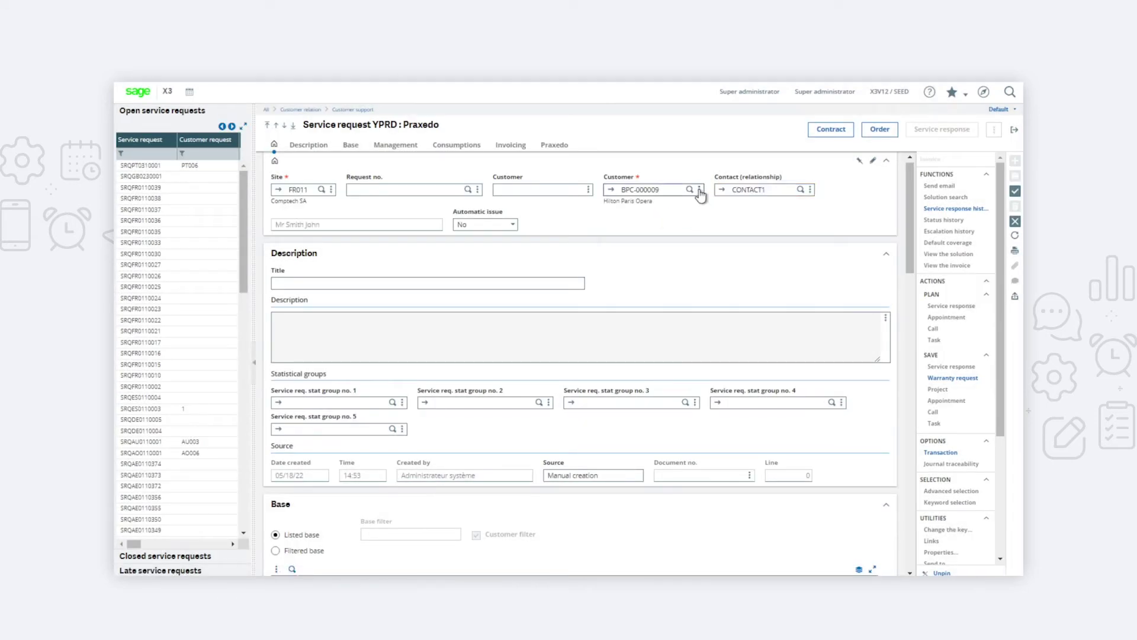
{"action": "left_click", "coordinate": [676, 218]}
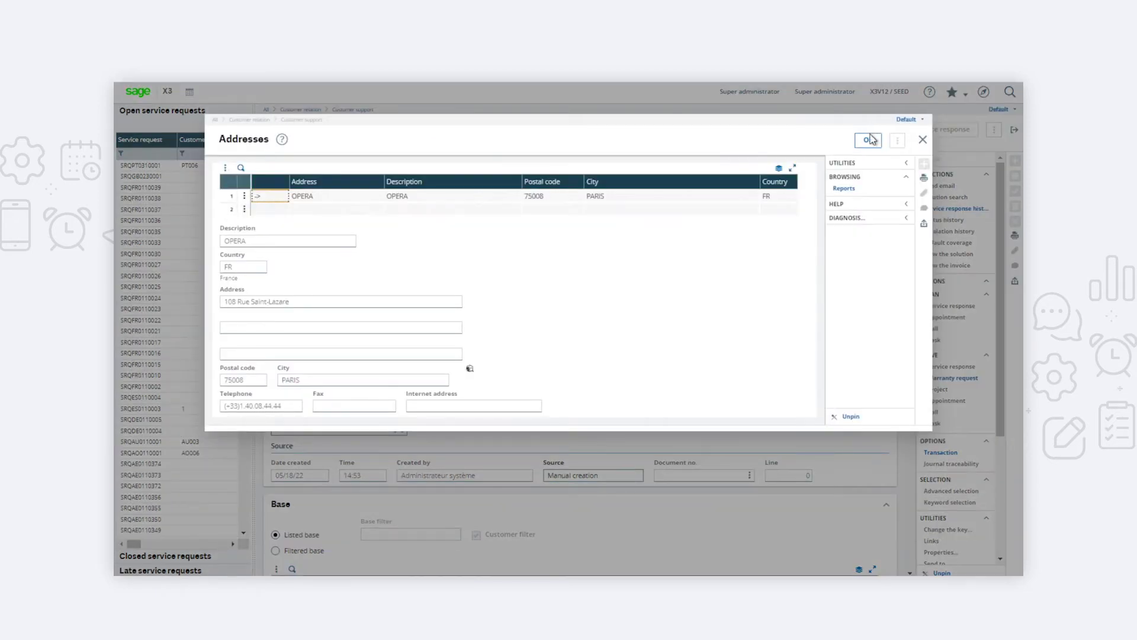
{"action": "left_click", "coordinate": [868, 142]}
- Title the request "La chaudière est HS" and describe it as "Faire une vérification complète de l'équipement"
{"action": "left_click", "coordinate": [353, 283]}
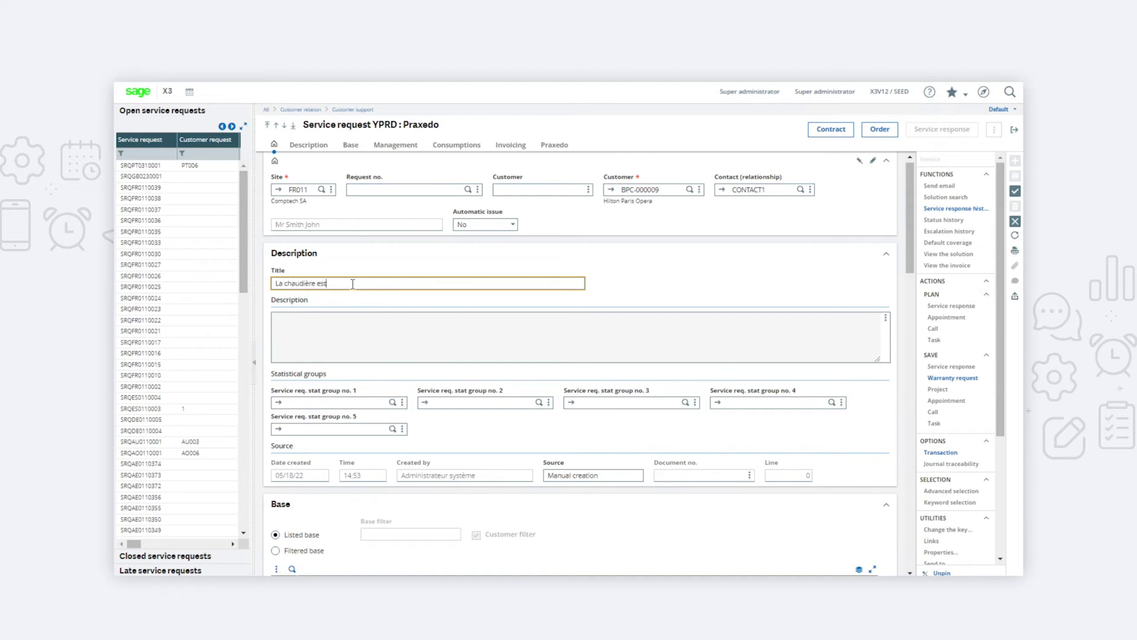
{"action": "left_click", "coordinate": [330, 322]}
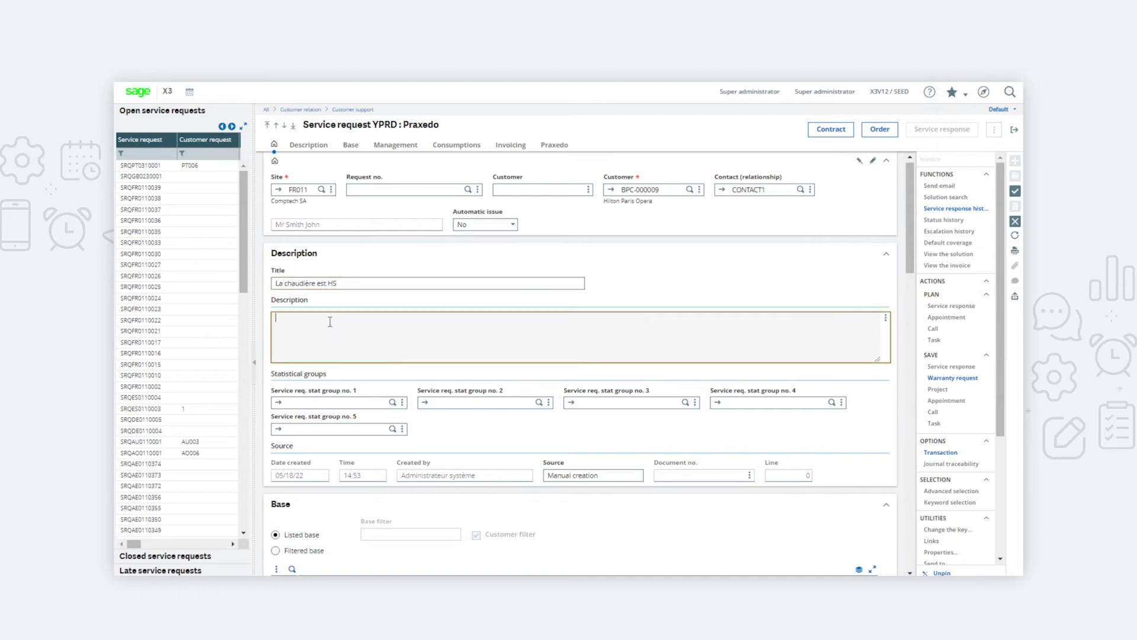
{"action": "type", "text": "Faire une"}
{"action": "type", "text": "ment"}
- Add the customer's VALLIANT BOILER, product BMS133, as the request's listed base
{"action": "scroll", "coordinate": [406, 375], "scroll_direction": "down", "scroll_amount": 1}
{"action": "left_click", "coordinate": [441, 427]}
{"action": "scroll", "coordinate": [441, 428], "scroll_direction": "down", "scroll_amount": 5}
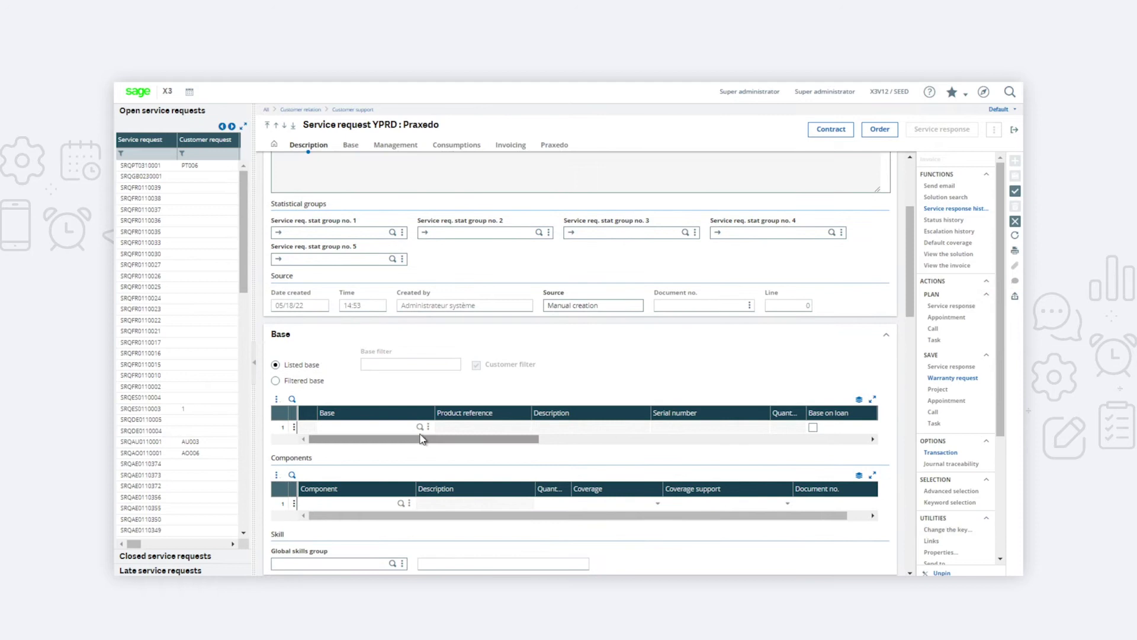
{"action": "left_click", "coordinate": [420, 426]}
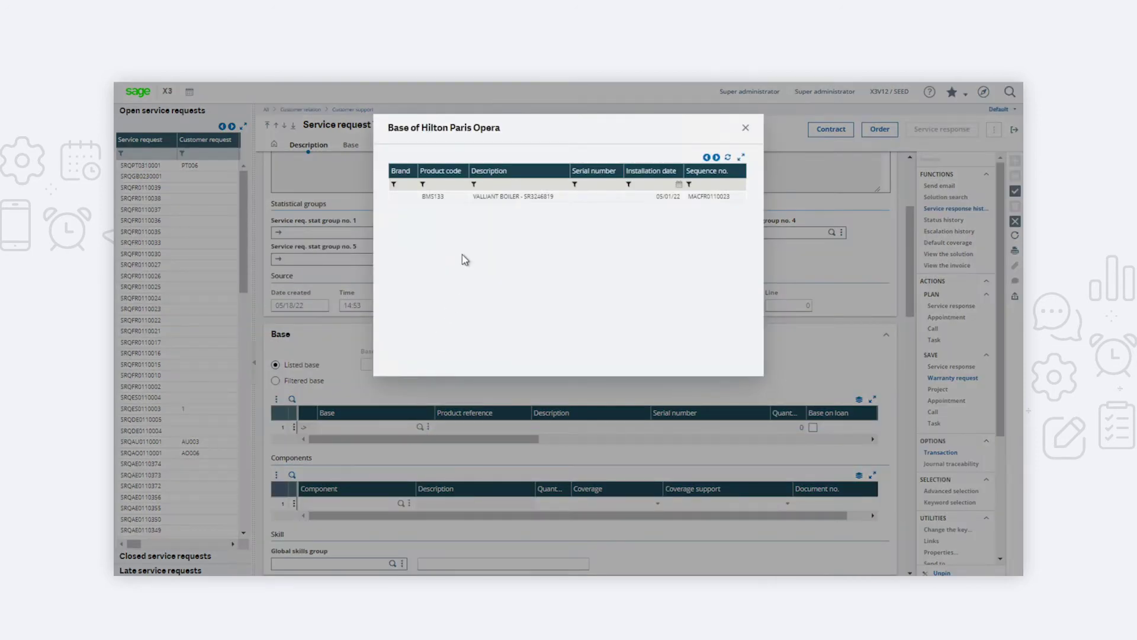
{"action": "left_click", "coordinate": [482, 197]}
- Set the request's assignment to Dispatching
{"action": "scroll", "coordinate": [431, 432], "scroll_direction": "down", "scroll_amount": 4}
{"action": "scroll", "coordinate": [431, 432], "scroll_direction": "down", "scroll_amount": 3}
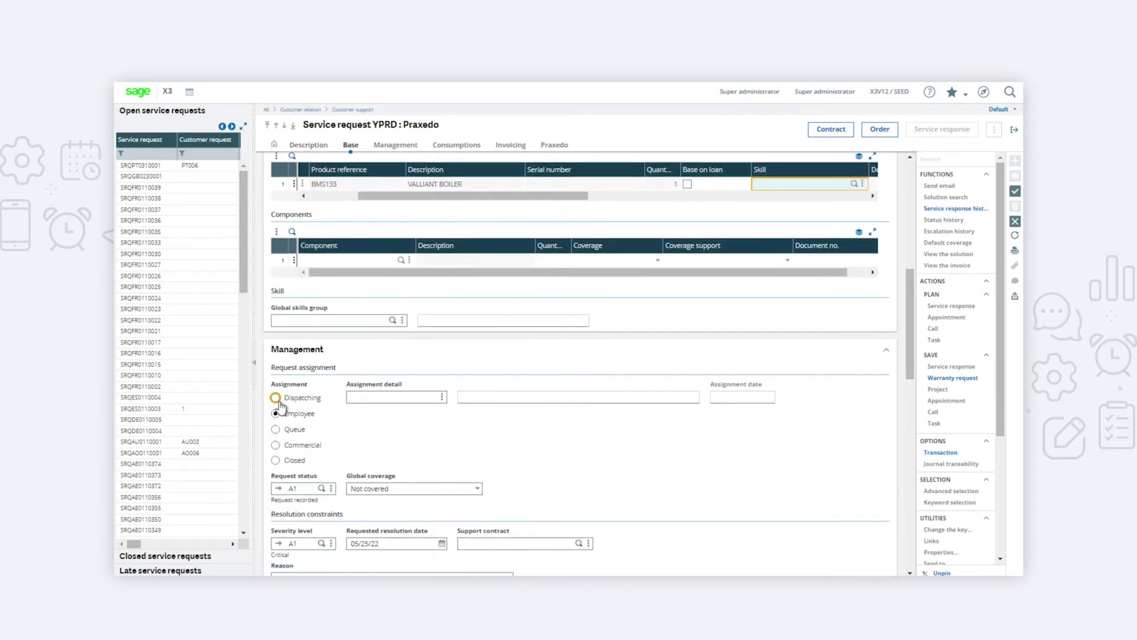
{"action": "left_click", "coordinate": [276, 398]}
- Add a Part consumption line for TOO006, CYLINDER BUCKET FIAT FH200
{"action": "scroll", "coordinate": [405, 424], "scroll_direction": "down", "scroll_amount": 12}
{"action": "scroll", "coordinate": [406, 424], "scroll_direction": "down", "scroll_amount": 5}
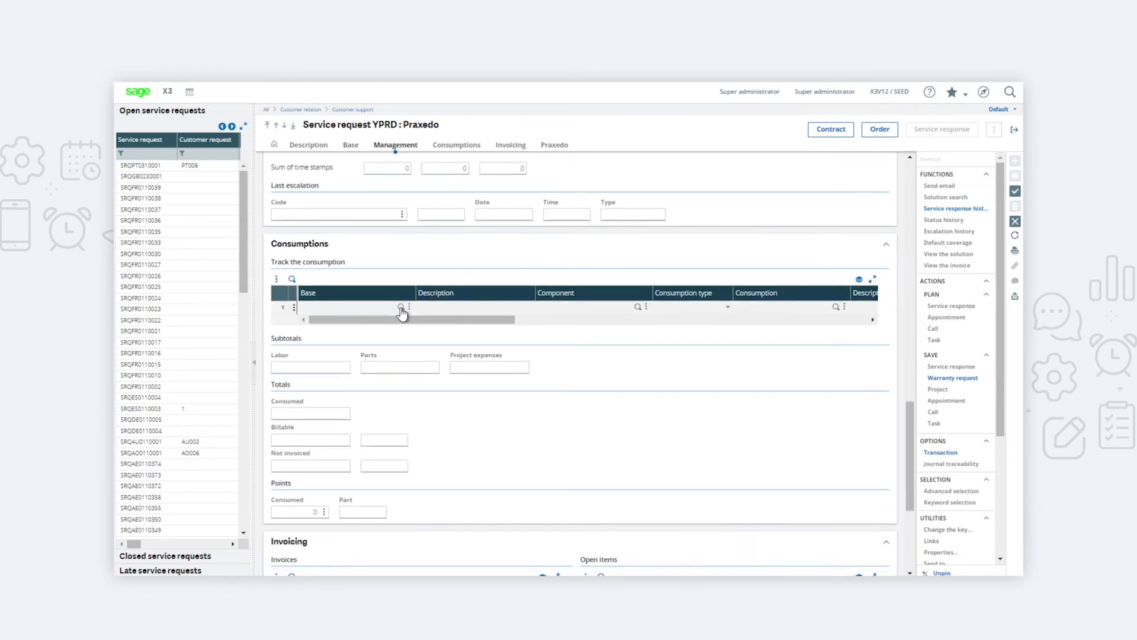
{"action": "left_click", "coordinate": [639, 312]}
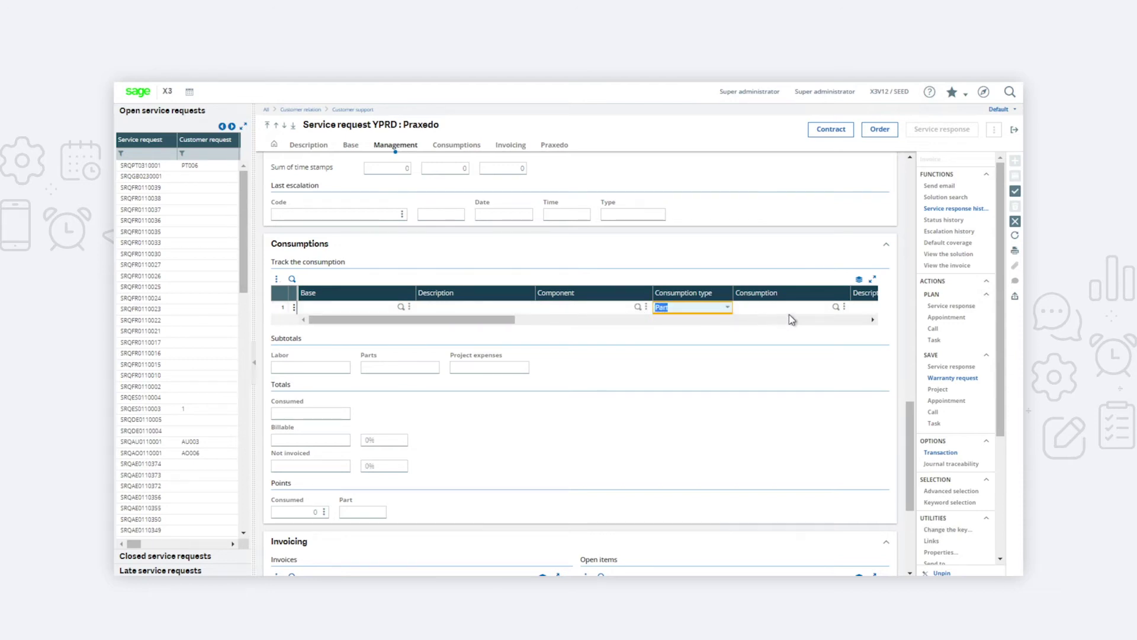
{"action": "left_click", "coordinate": [837, 309]}
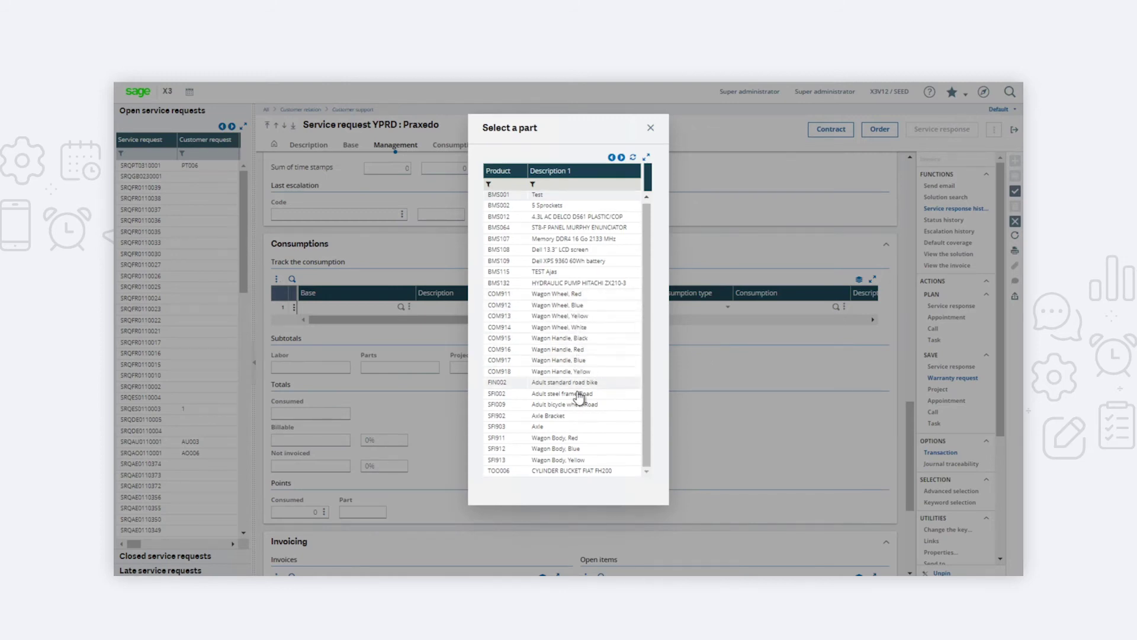
{"action": "left_click", "coordinate": [577, 472]}
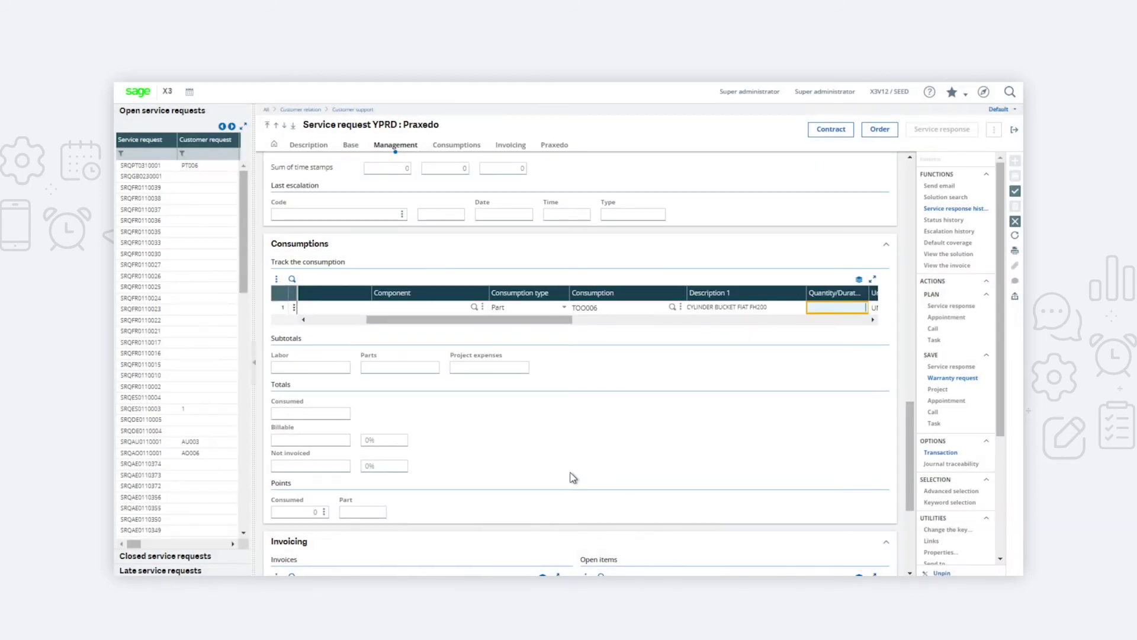
- Set the Praxedo order type to Repair, the entry with code MACAE0110010
{"action": "scroll", "coordinate": [609, 445], "scroll_direction": "down", "scroll_amount": 4}
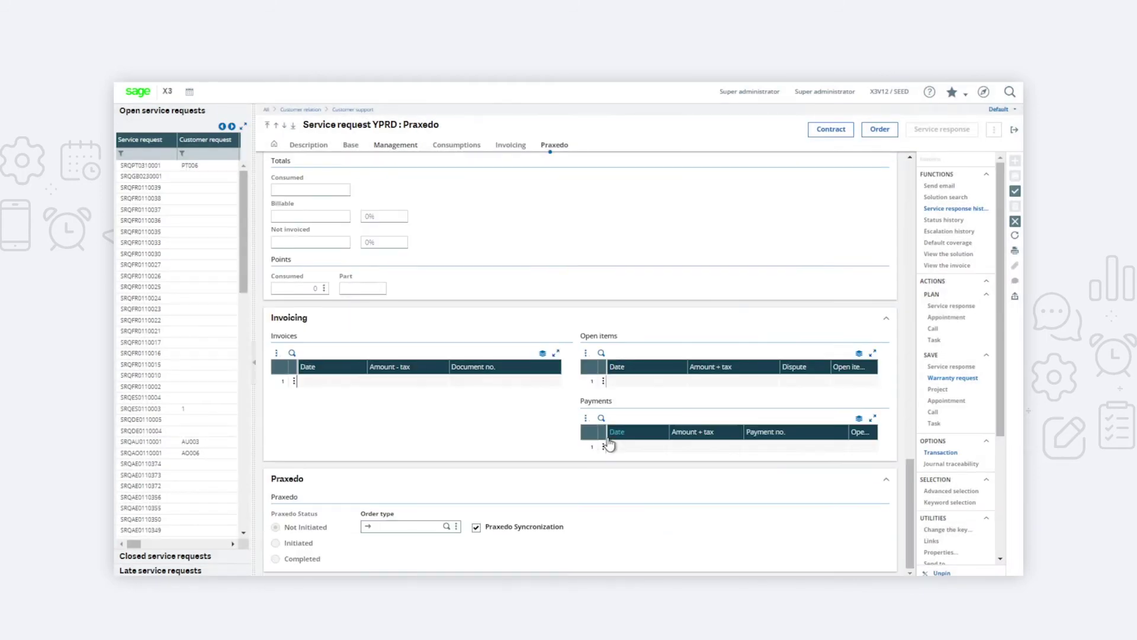
{"action": "left_click", "coordinate": [446, 526]}
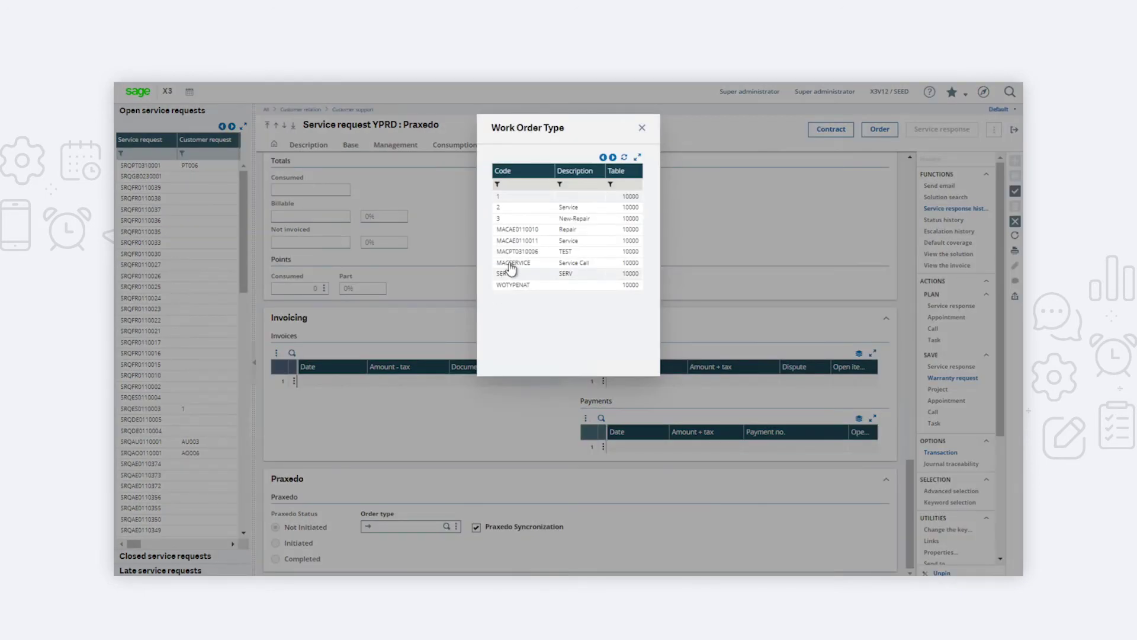
{"action": "left_click", "coordinate": [533, 232]}
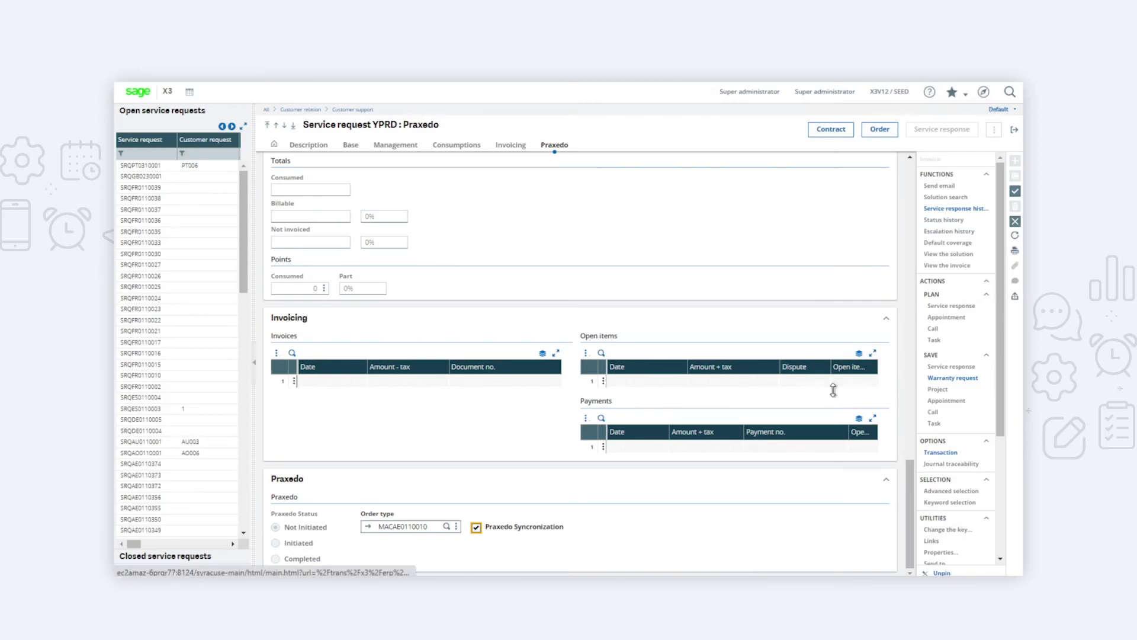
- Create the service request with Praxedo synchronization enabled and acknowledge the confirmation
{"action": "left_click", "coordinate": [477, 529]}
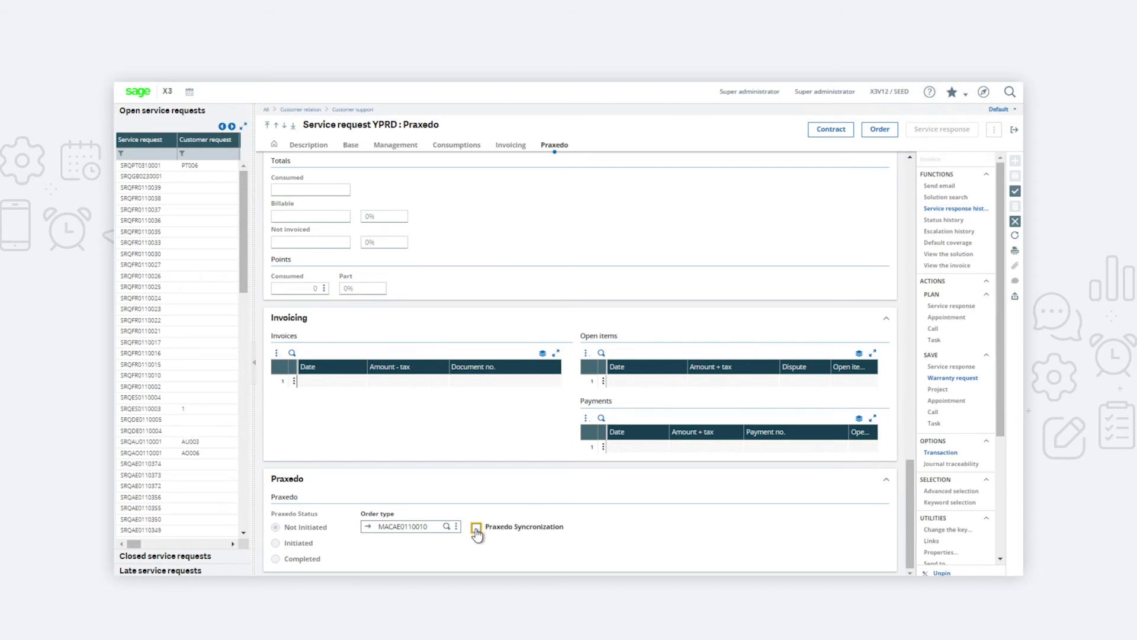
{"action": "left_click", "coordinate": [477, 529]}
{"action": "left_click", "coordinate": [1015, 191]}
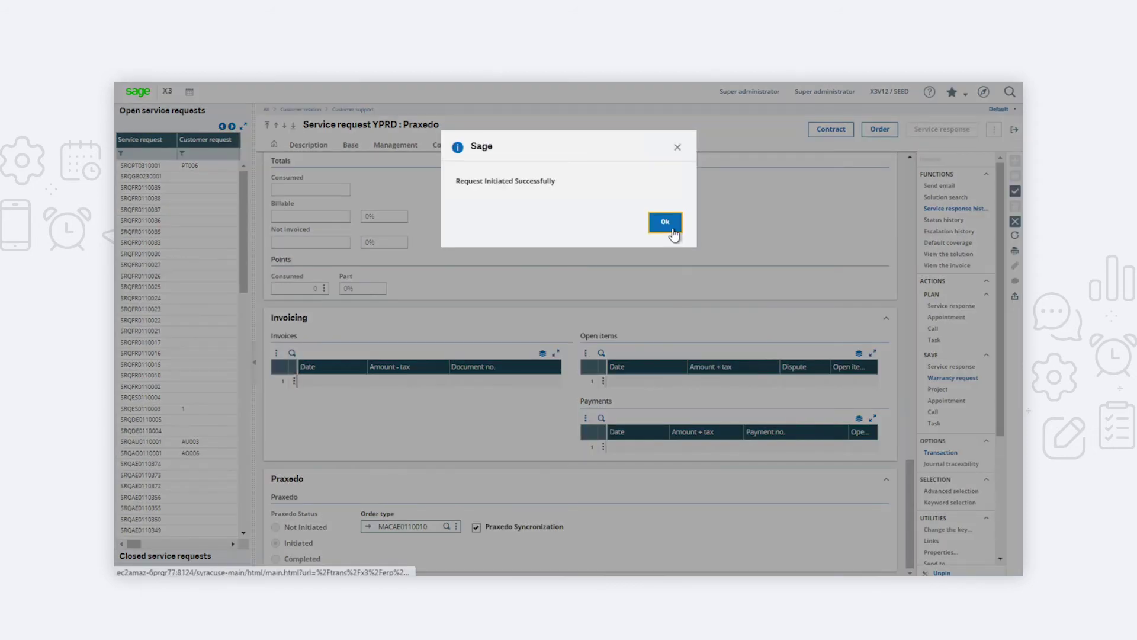
{"action": "left_click", "coordinate": [673, 226]}
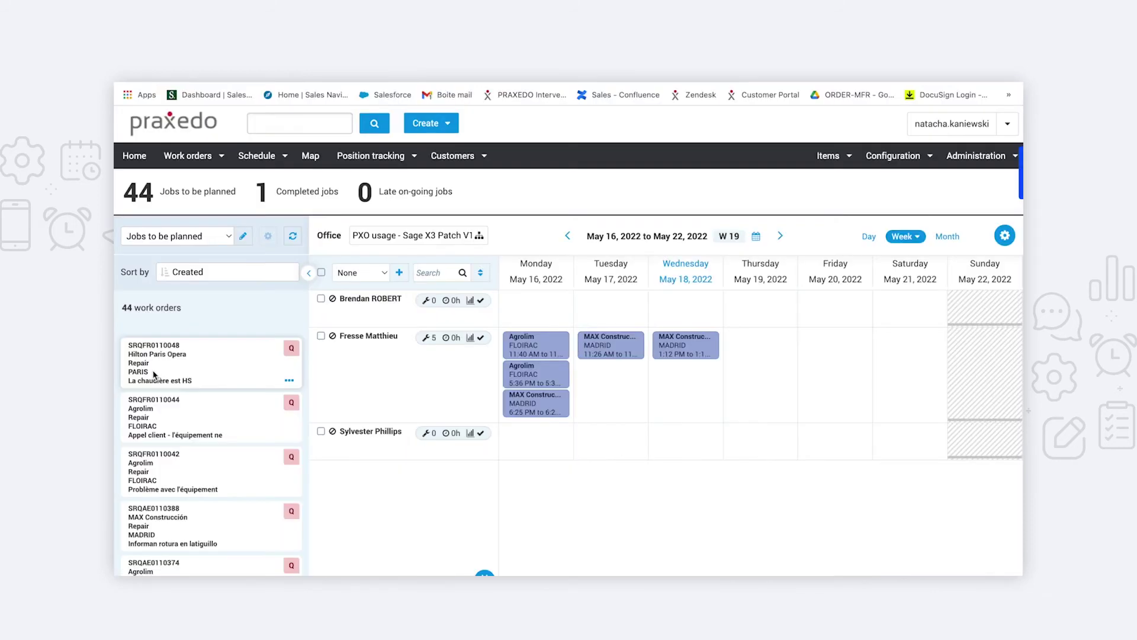
- Switch to Praxedo and examine the Hilton Paris Opera work order's details, including its description and X3 description
{"action": "left_click", "coordinate": [205, 374]}
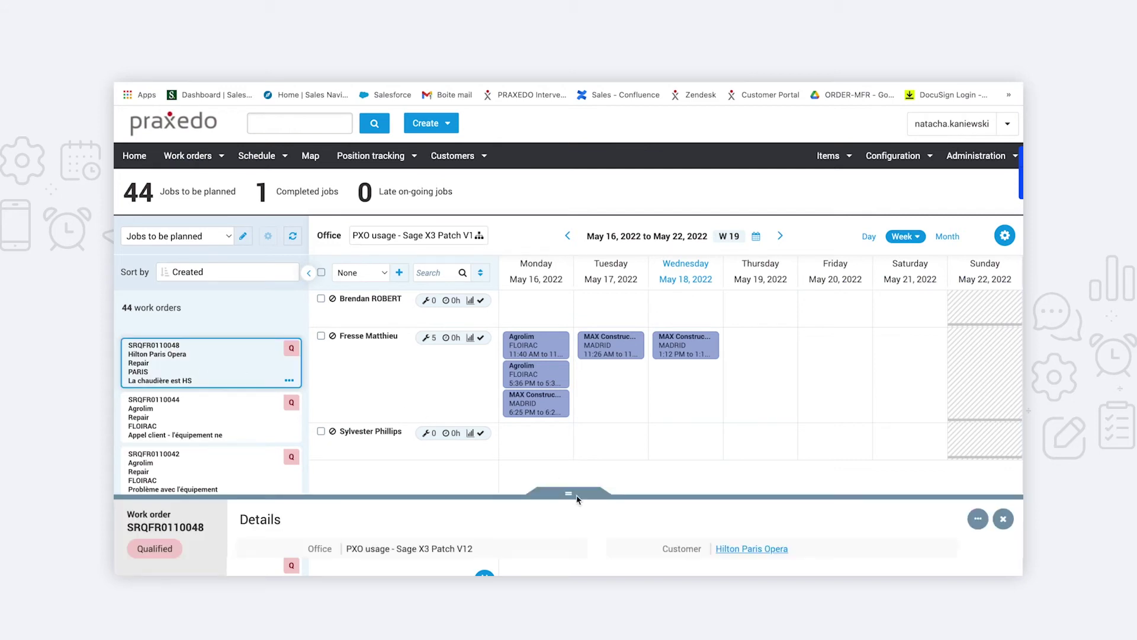
{"action": "left_click_drag", "start_coordinate": [568, 491], "coordinate": [568, 309]}
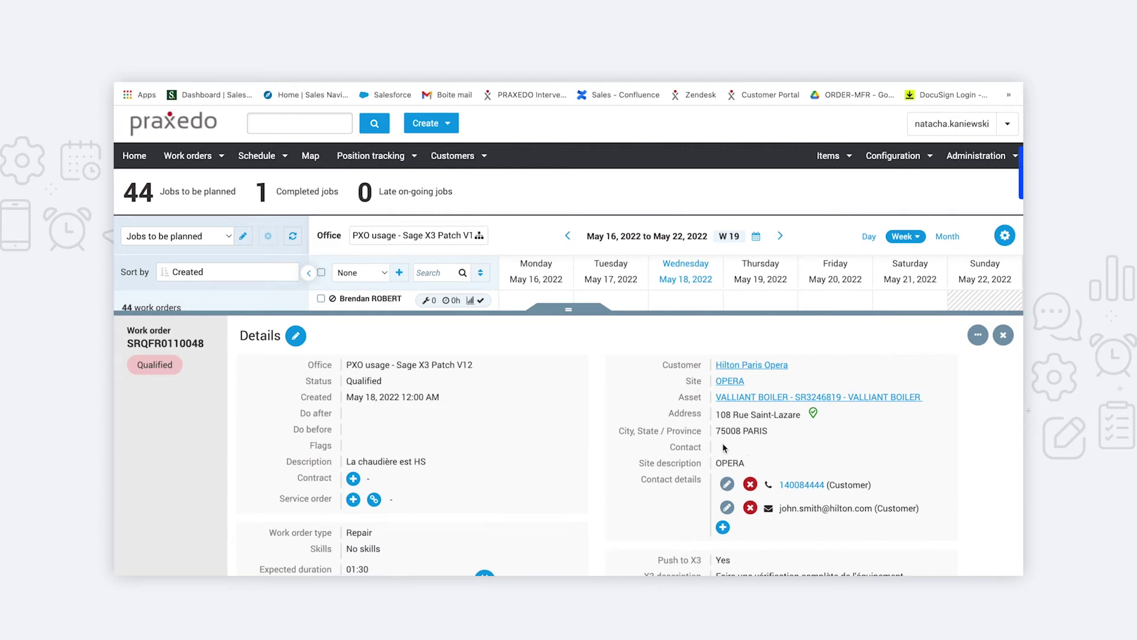
{"action": "left_click_drag", "start_coordinate": [346, 461], "coordinate": [443, 468]}
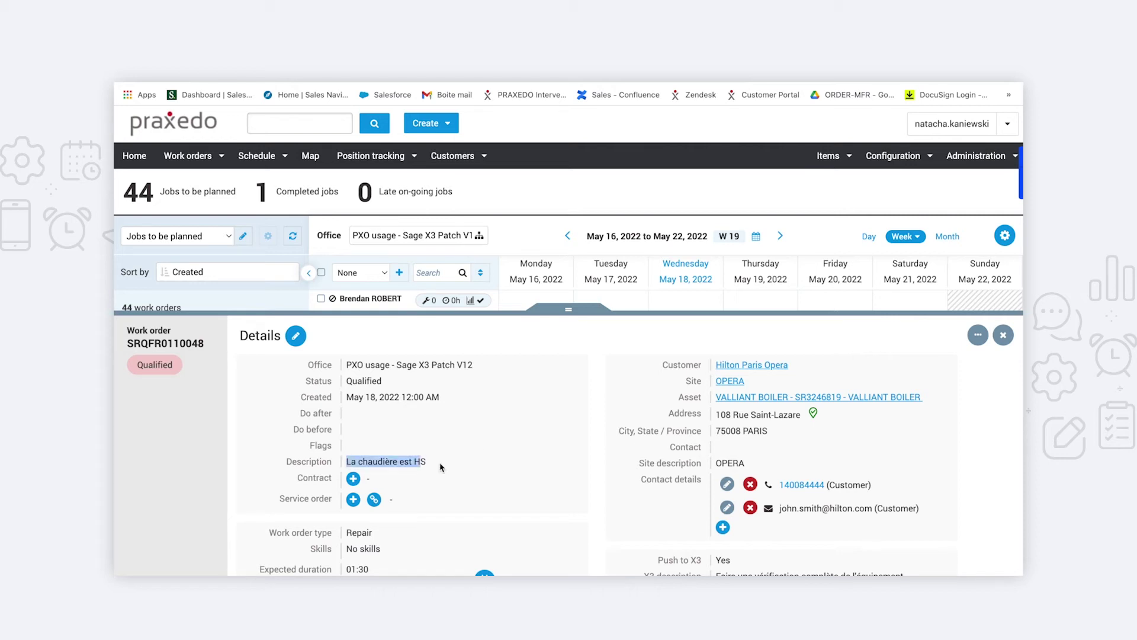
{"action": "left_click_drag", "start_coordinate": [716, 574], "coordinate": [904, 573]}
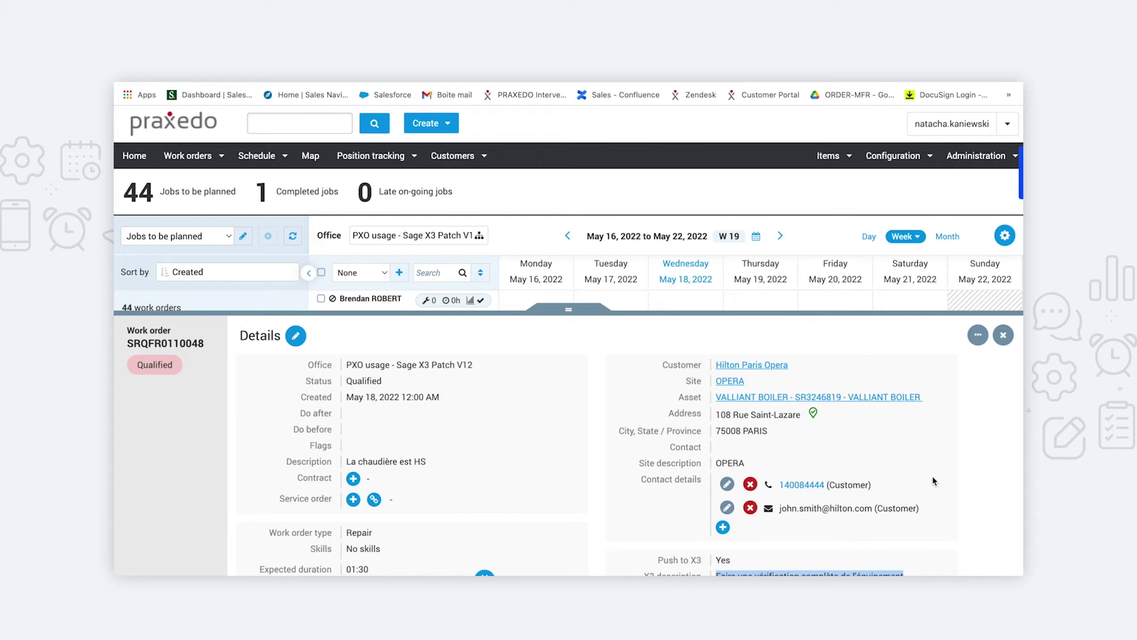
{"action": "left_click", "coordinate": [1003, 334]}
- Schedule the Hilton Paris Opera work order for the second-listed field resource on May 18, 2022, from 6:00 PM to 7:30 PM
{"action": "left_click_drag", "start_coordinate": [215, 388], "coordinate": [719, 398]}
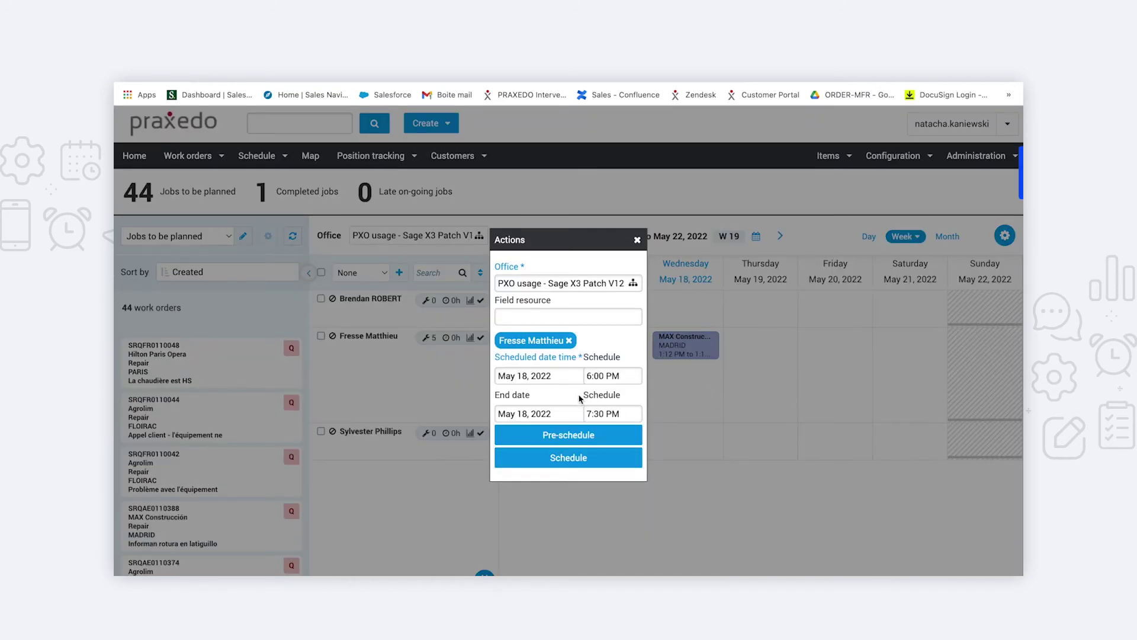
{"action": "left_click", "coordinate": [584, 458]}
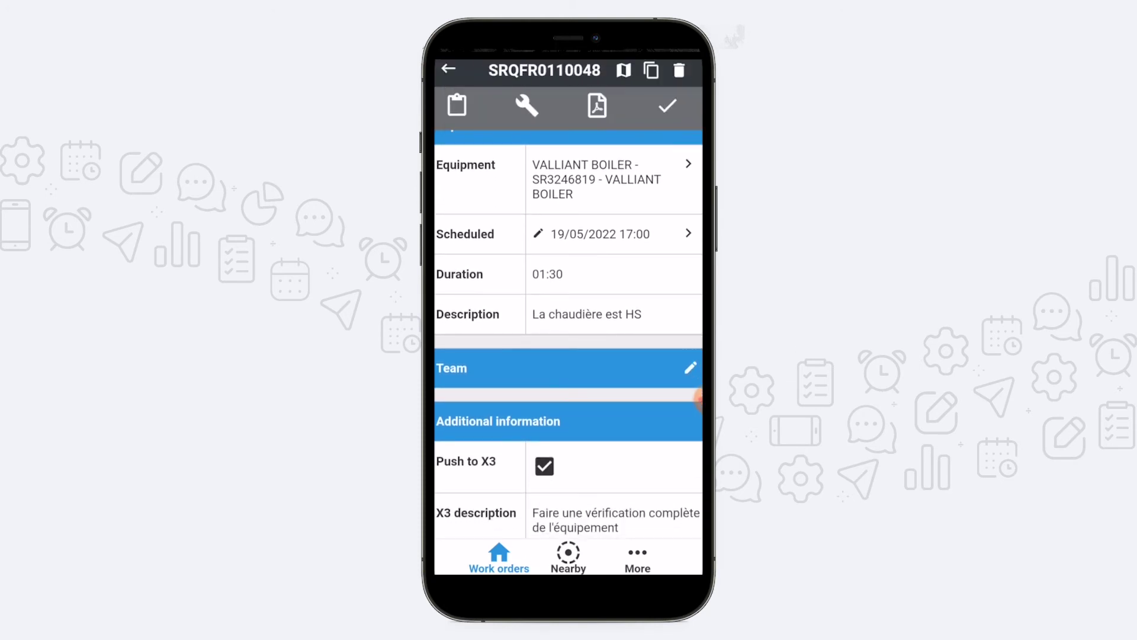
- Review the boiler work order's details, additional information and report fields in the Praxedo mobile app
{"action": "scroll", "coordinate": [698, 398], "scroll_direction": "down", "scroll_amount": 3}
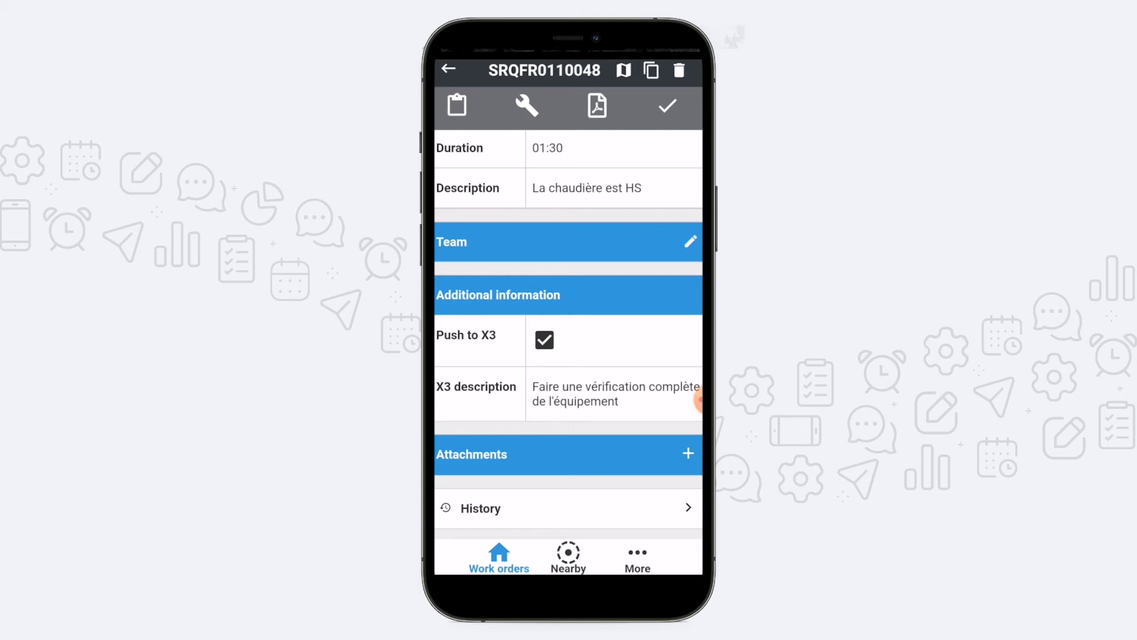
{"action": "scroll", "coordinate": [699, 398], "scroll_direction": "up", "scroll_amount": 14}
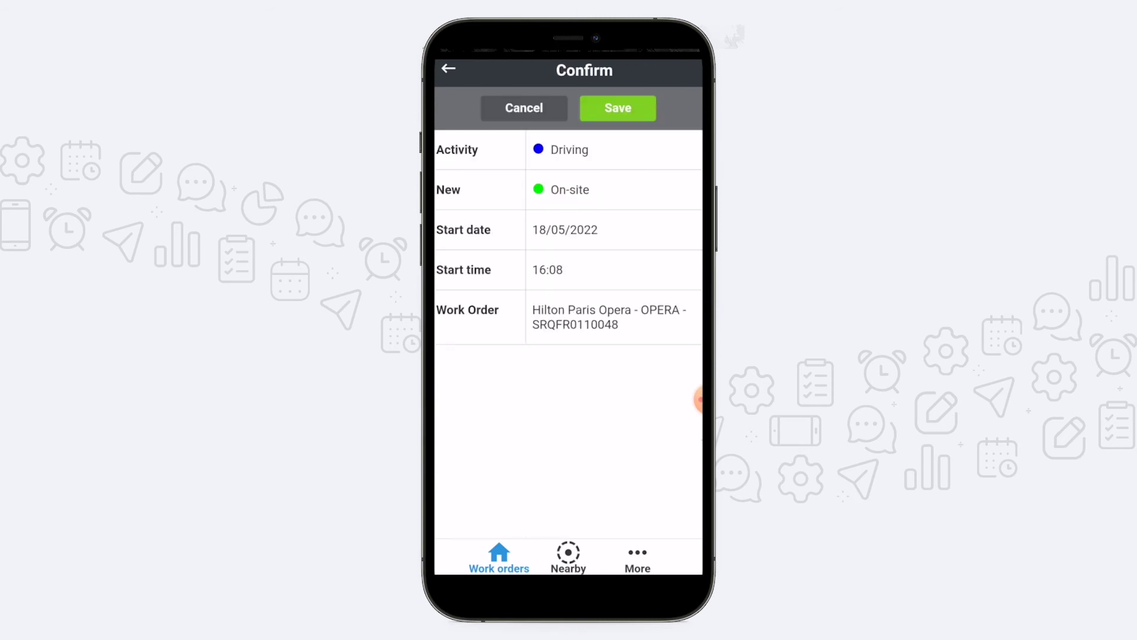
{"action": "scroll", "coordinate": [699, 402], "scroll_direction": "down", "scroll_amount": 2}
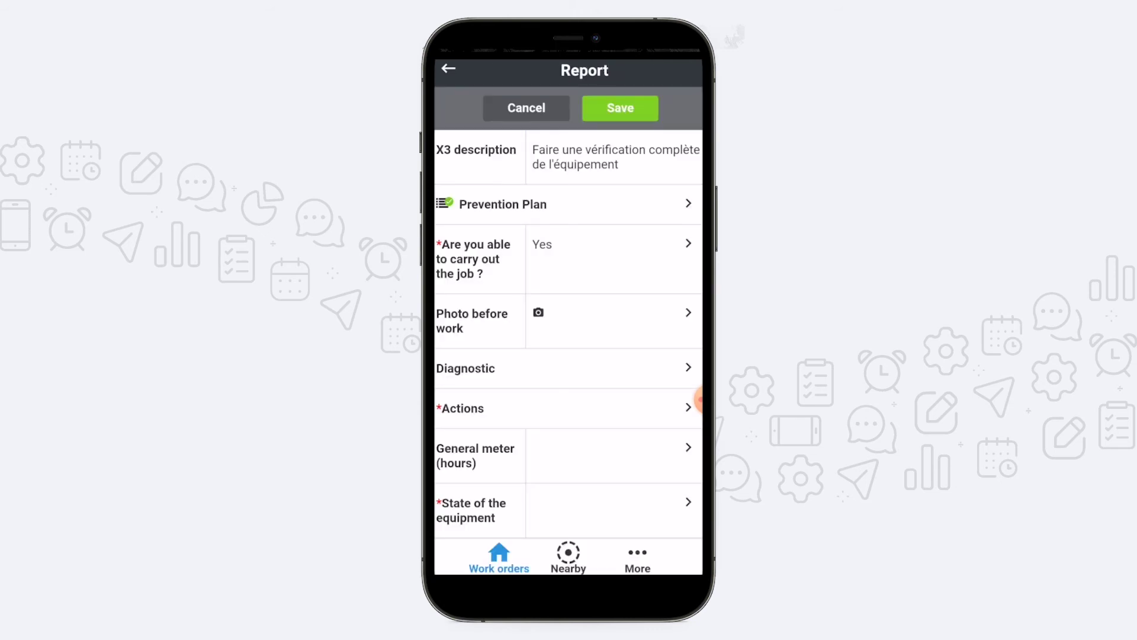
{"action": "scroll", "coordinate": [569, 331], "scroll_direction": "down", "scroll_amount": 3}
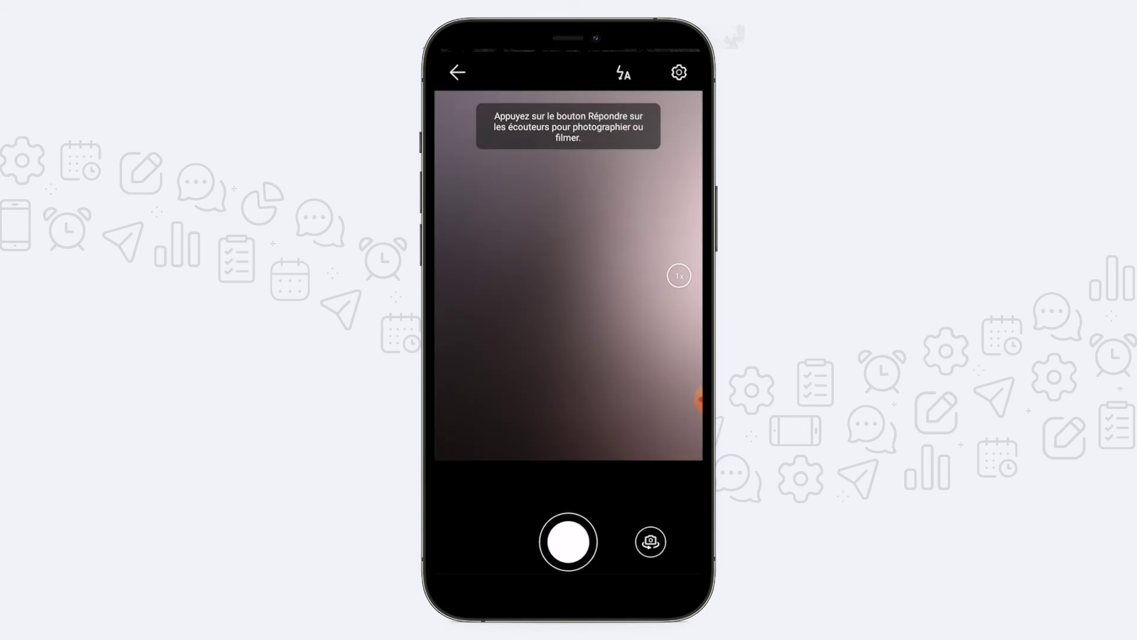
- Take the photo before work, annotate it in red with a circle and an arrow, and save it
{"action": "left_click", "coordinate": [569, 542]}
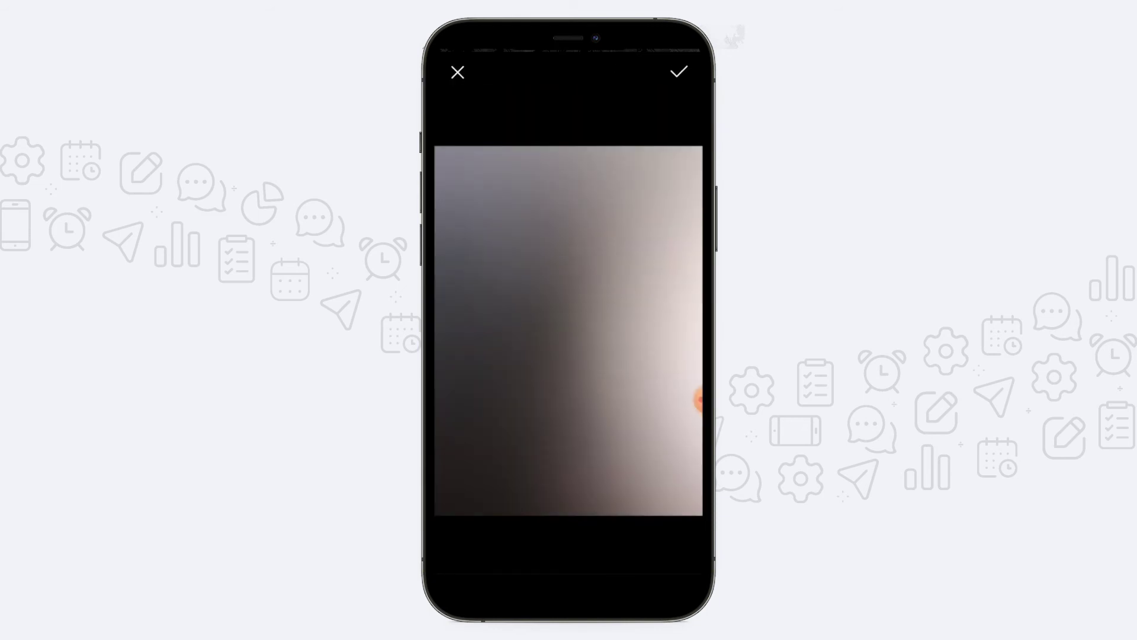
{"action": "left_click", "coordinate": [678, 72]}
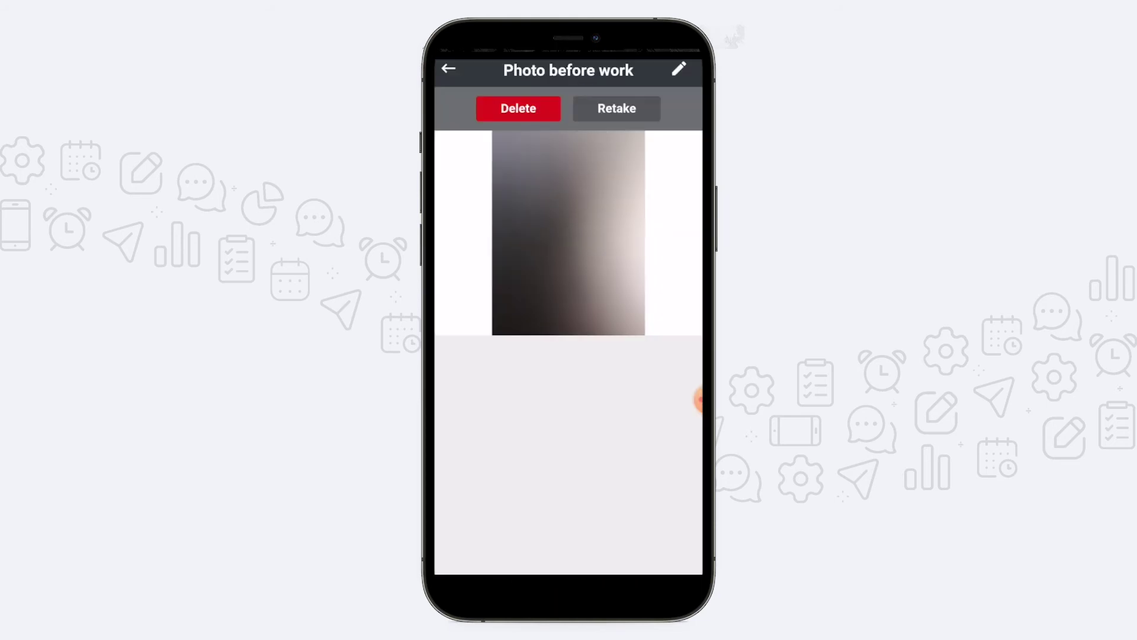
{"action": "left_click", "coordinate": [679, 69]}
{"action": "left_click", "coordinate": [450, 354]}
{"action": "left_click", "coordinate": [465, 285]}
{"action": "left_click_drag", "start_coordinate": [589, 209], "coordinate": [577, 219]}
{"action": "mouse_move", "coordinate": [487, 325]}
{"action": "left_mouse_down"}
{"action": "mouse_move", "coordinate": [543, 277]}
{"action": "mouse_move", "coordinate": [527, 322]}
{"action": "left_mouse_up"}
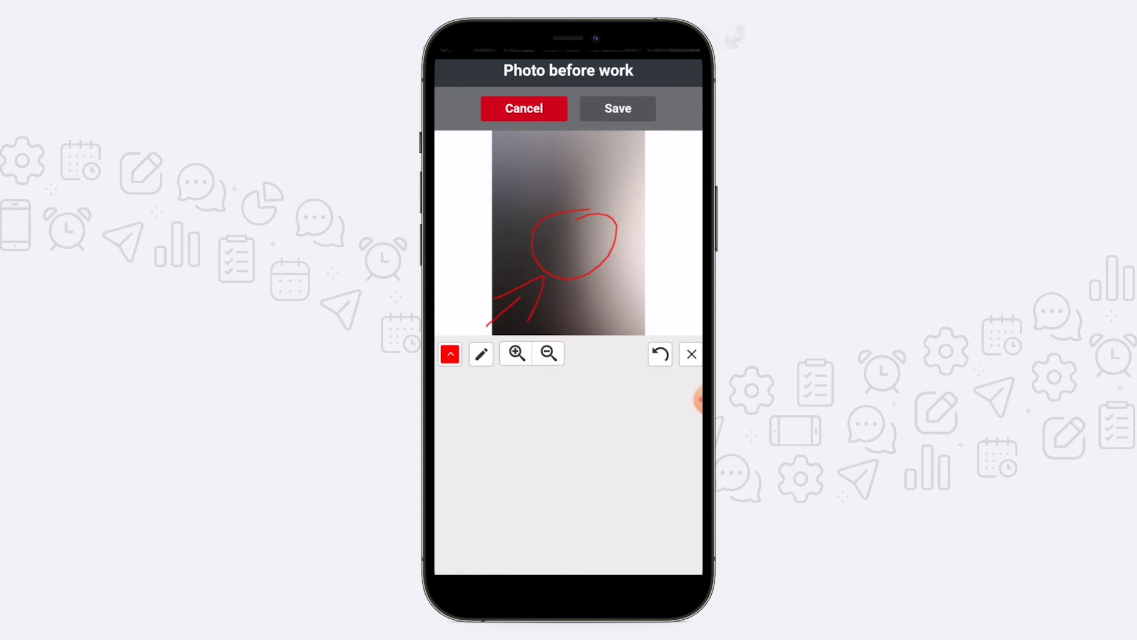
{"action": "left_click", "coordinate": [618, 108]}
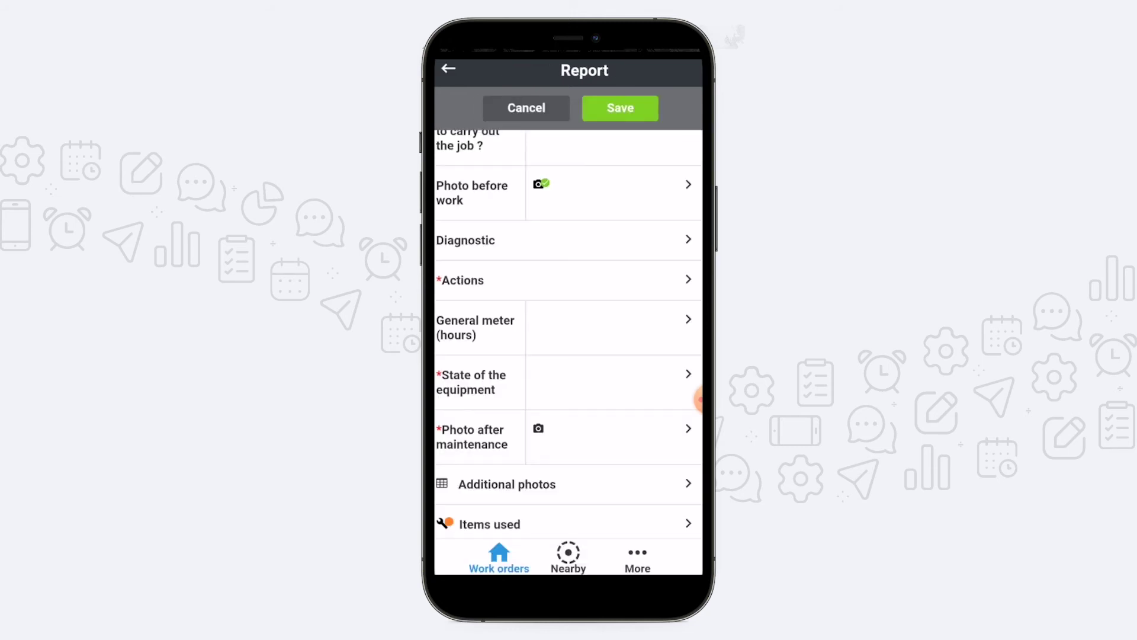
- Enter "La chaudière fonctionne" as the report's diagnostic and save it
{"action": "left_click", "coordinate": [533, 240]}
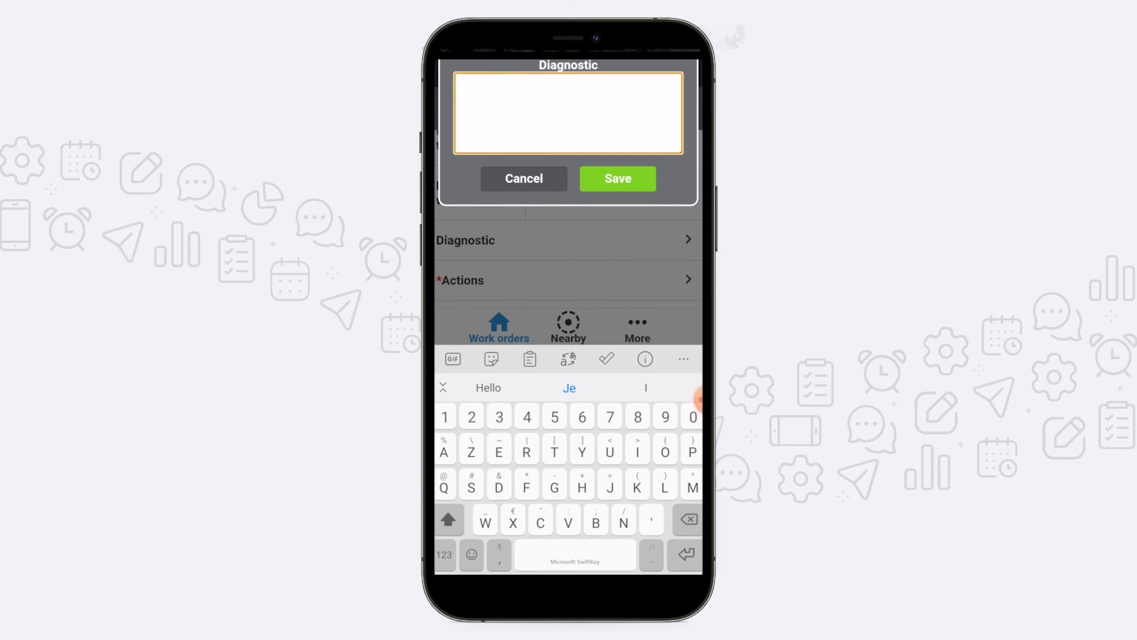
{"action": "type", "text": "L"}
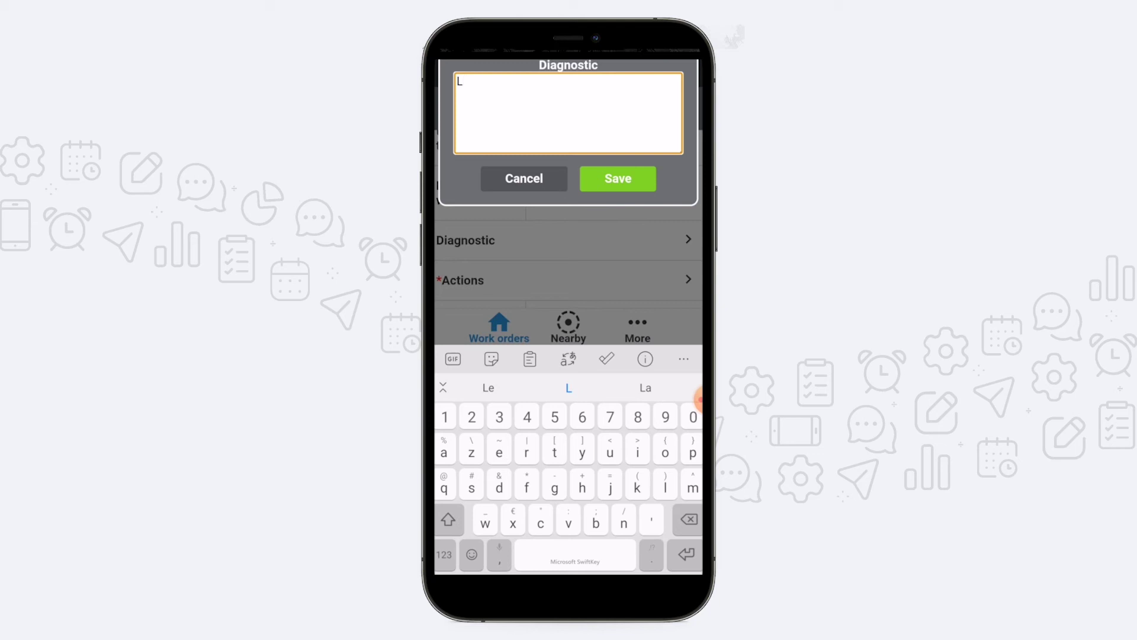
{"action": "type", "text": "a chaudiere"}
{"action": "left_click", "coordinate": [569, 387]}
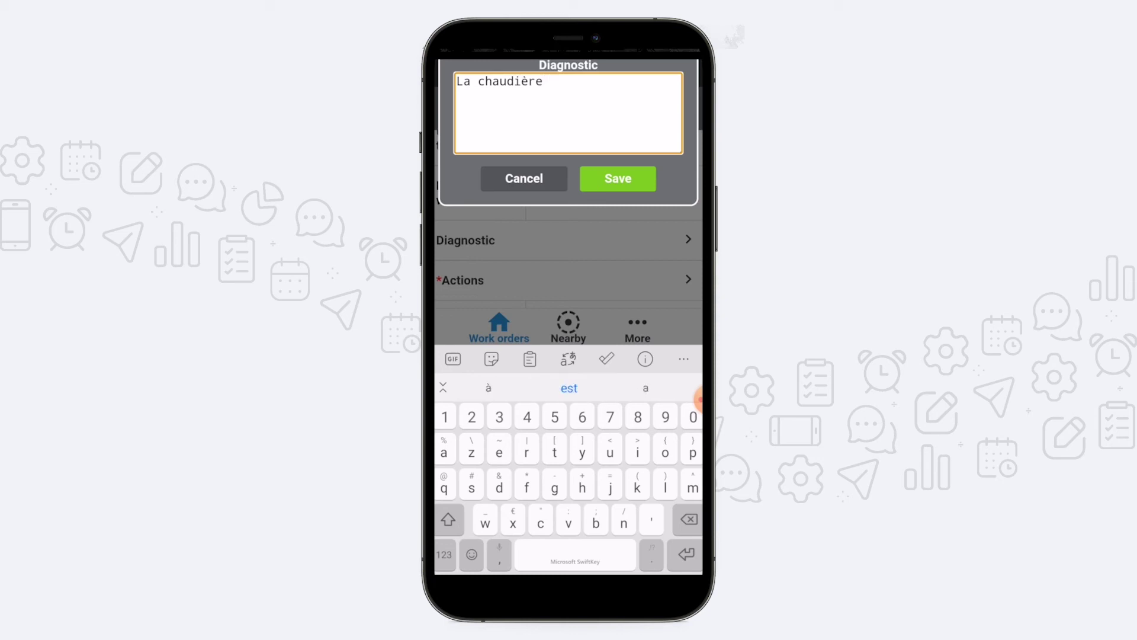
{"action": "type", "text": "fonc"}
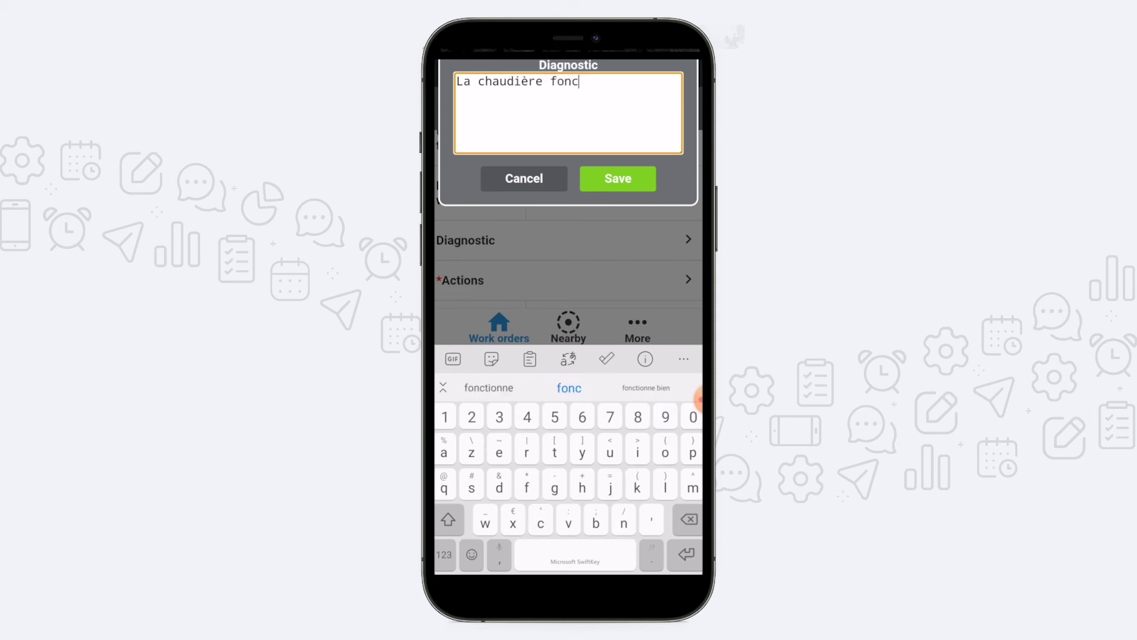
{"action": "type", "text": "tionne"}
{"action": "left_click", "coordinate": [618, 178]}
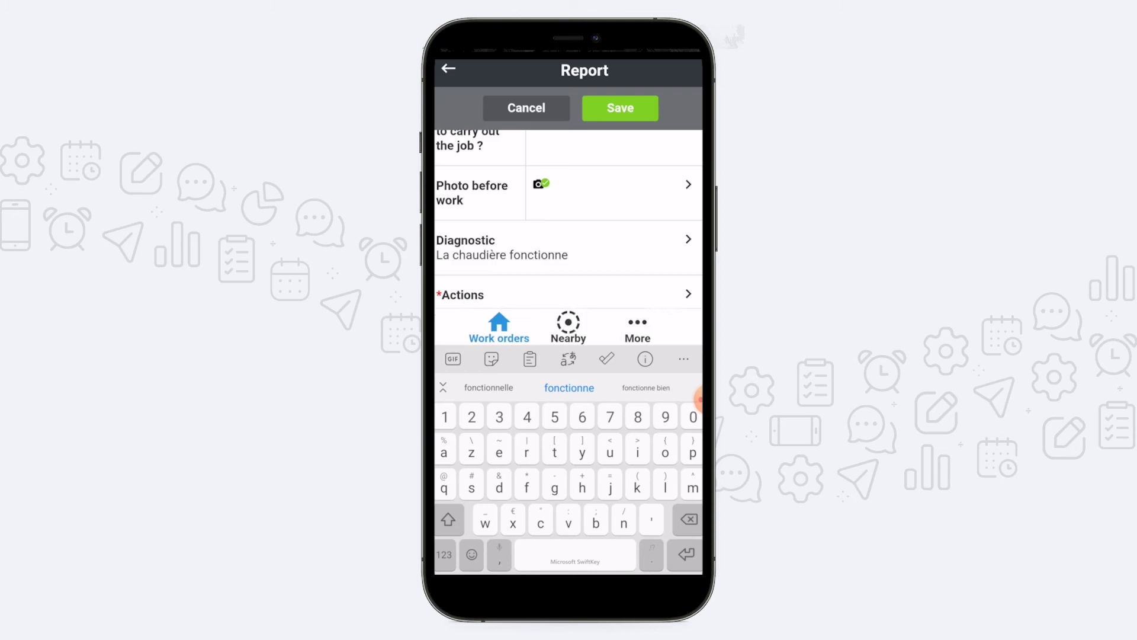
- Record "Changement du joint" in the report's Actions field and save it
{"action": "scroll", "coordinate": [569, 332], "scroll_direction": "down", "scroll_amount": 2}
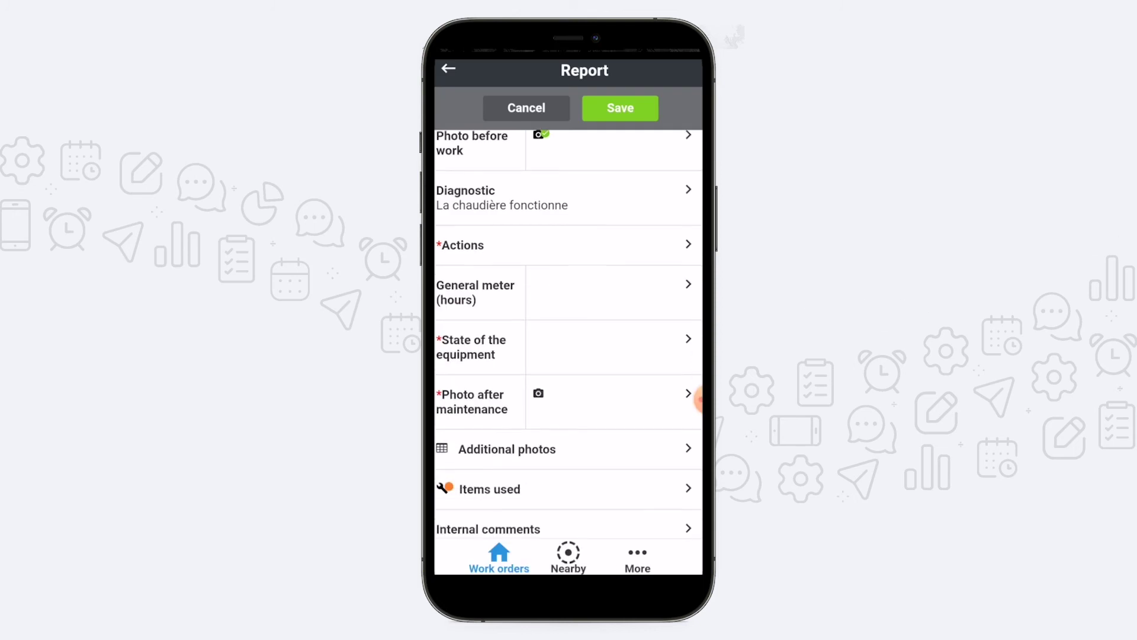
{"action": "left_click", "coordinate": [569, 235]}
{"action": "type", "text": "C"}
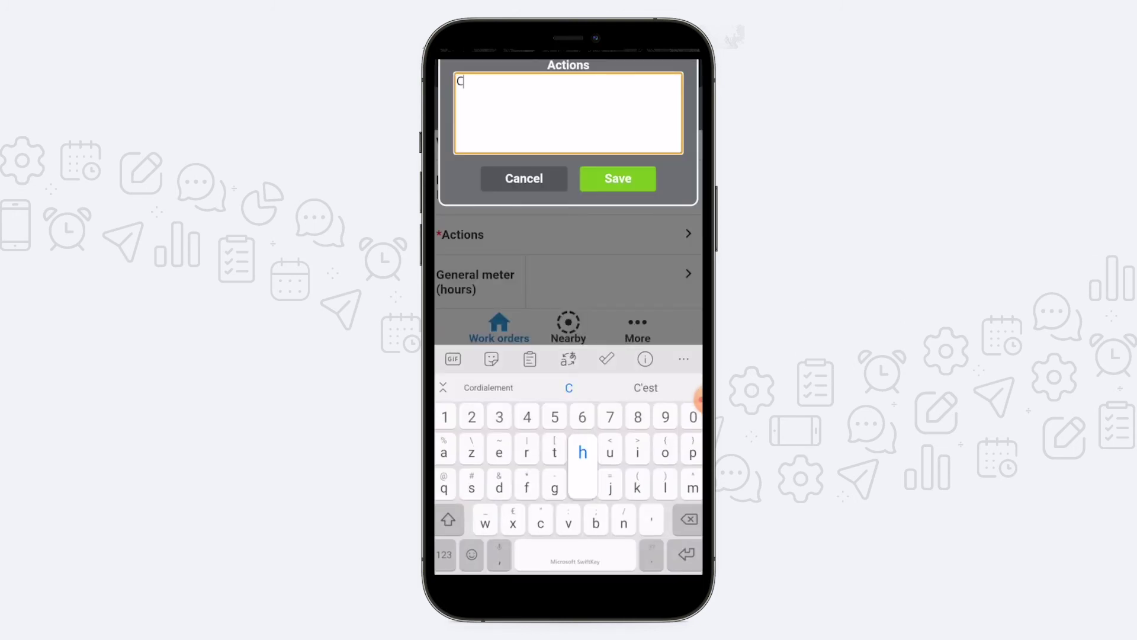
{"action": "type", "text": "hangement "}
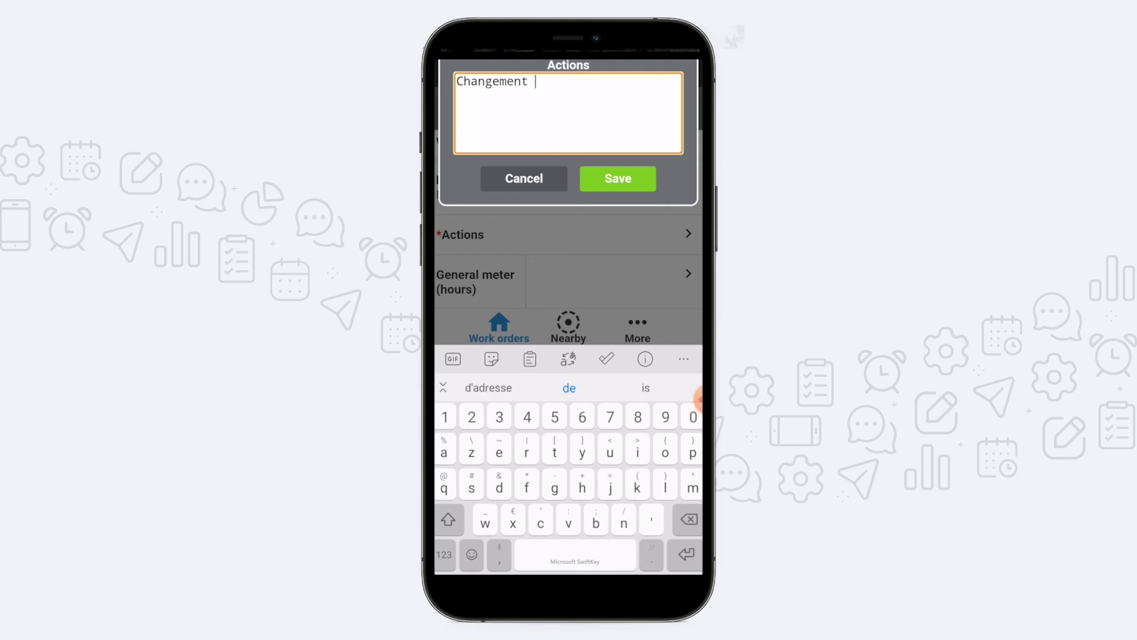
{"action": "type", "text": "du j"}
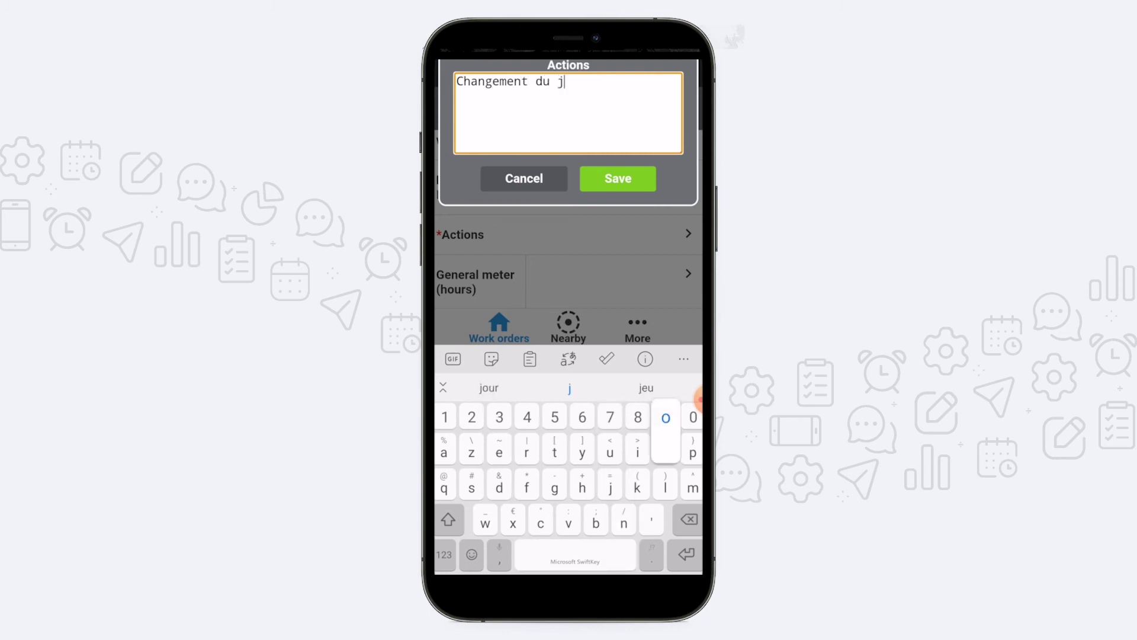
{"action": "type", "text": "oint"}
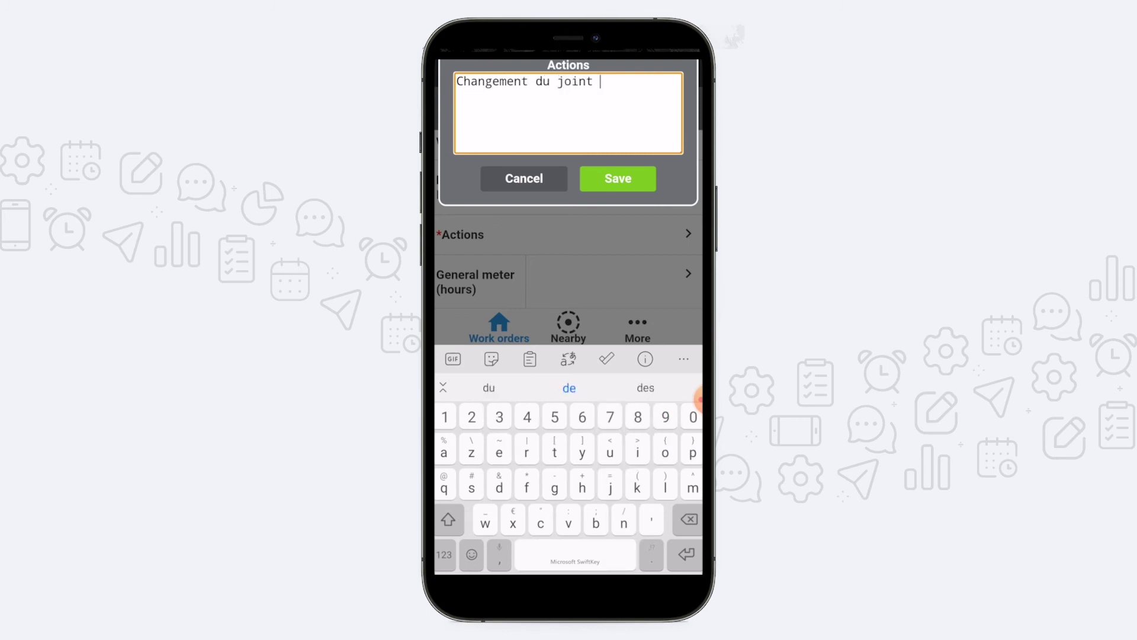
{"action": "left_click", "coordinate": [618, 178]}
- Set the state of the equipment to "3- In working order"
{"action": "scroll", "coordinate": [568, 334], "scroll_direction": "down", "scroll_amount": 2}
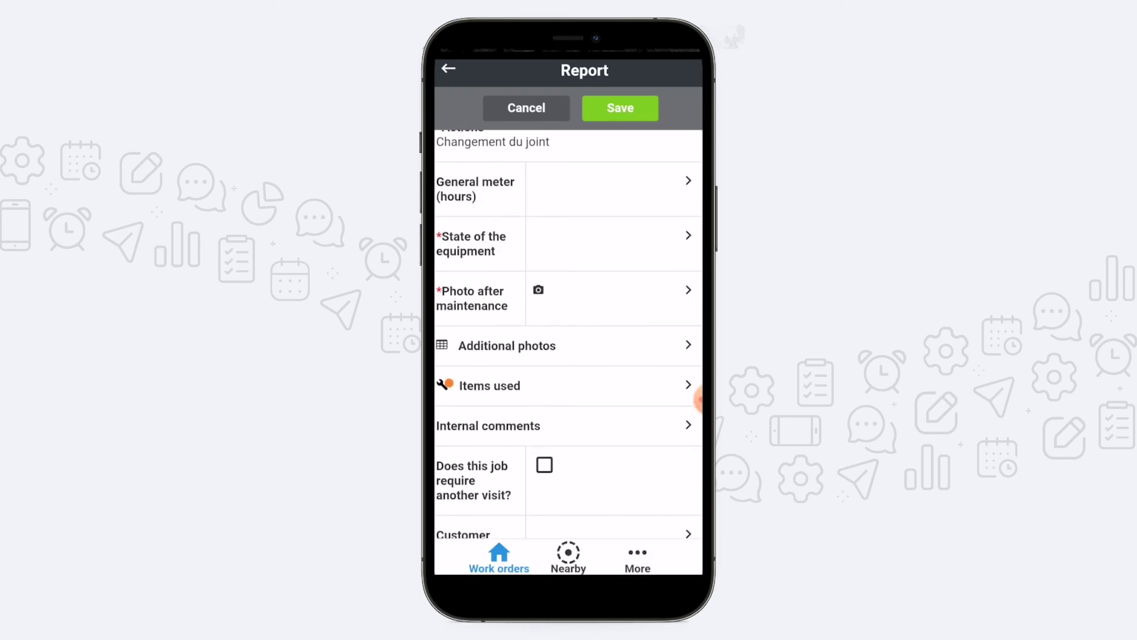
{"action": "left_click", "coordinate": [610, 229]}
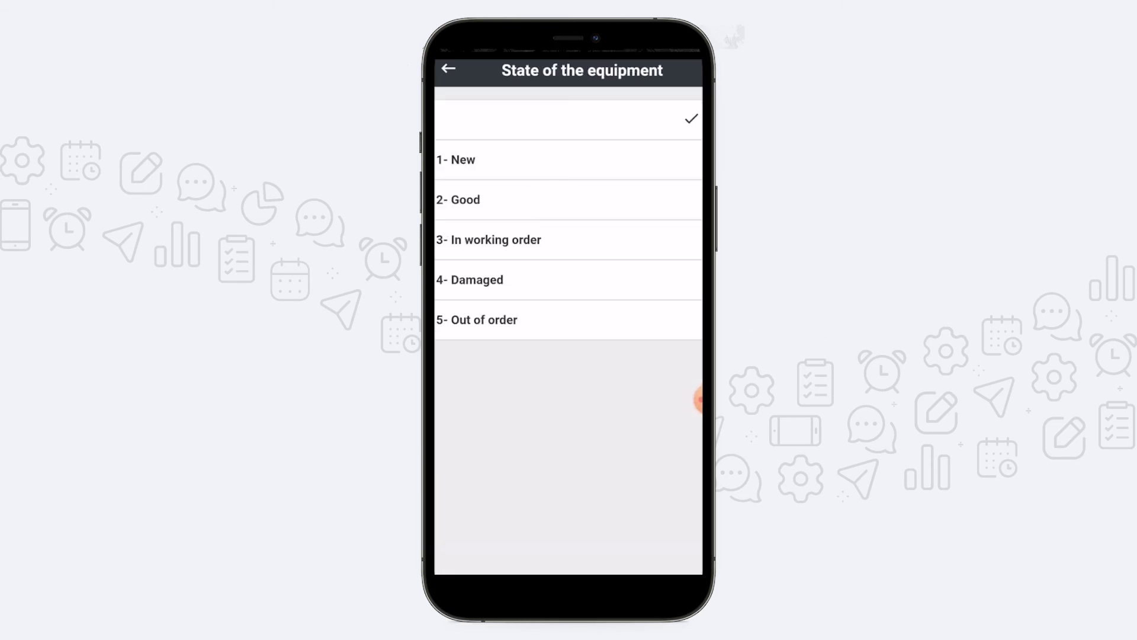
{"action": "left_click", "coordinate": [569, 240]}
- Take the photo after maintenance, mark it with a red cross, save it and return to the report
{"action": "scroll", "coordinate": [569, 334], "scroll_direction": "down", "scroll_amount": 1}
{"action": "left_click", "coordinate": [610, 253]}
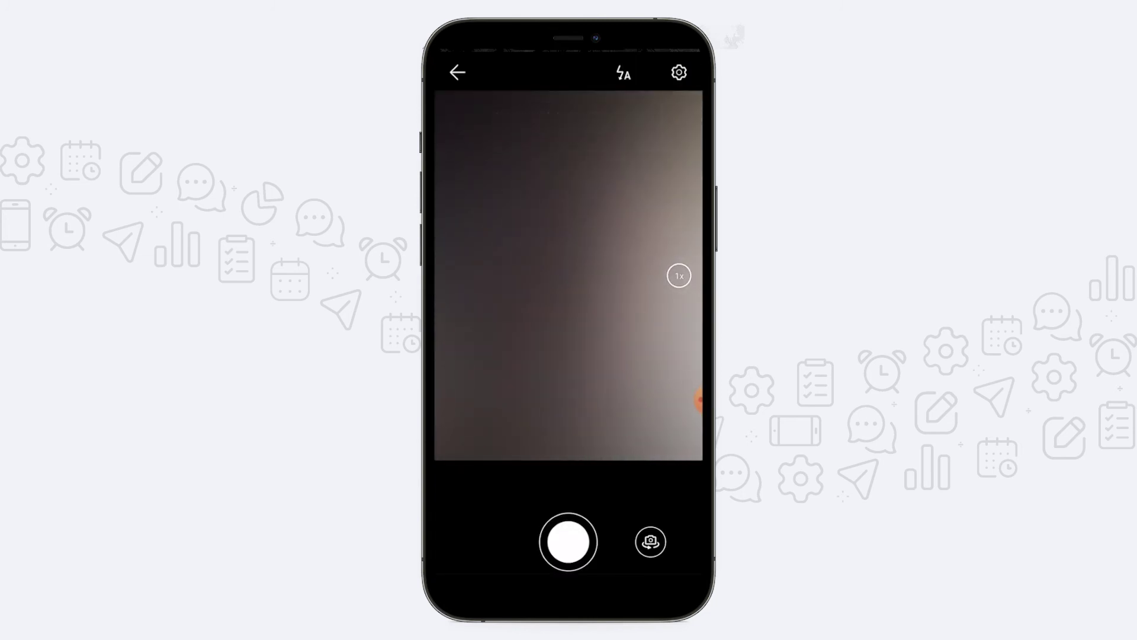
{"action": "left_click", "coordinate": [569, 541]}
{"action": "left_click", "coordinate": [678, 72]}
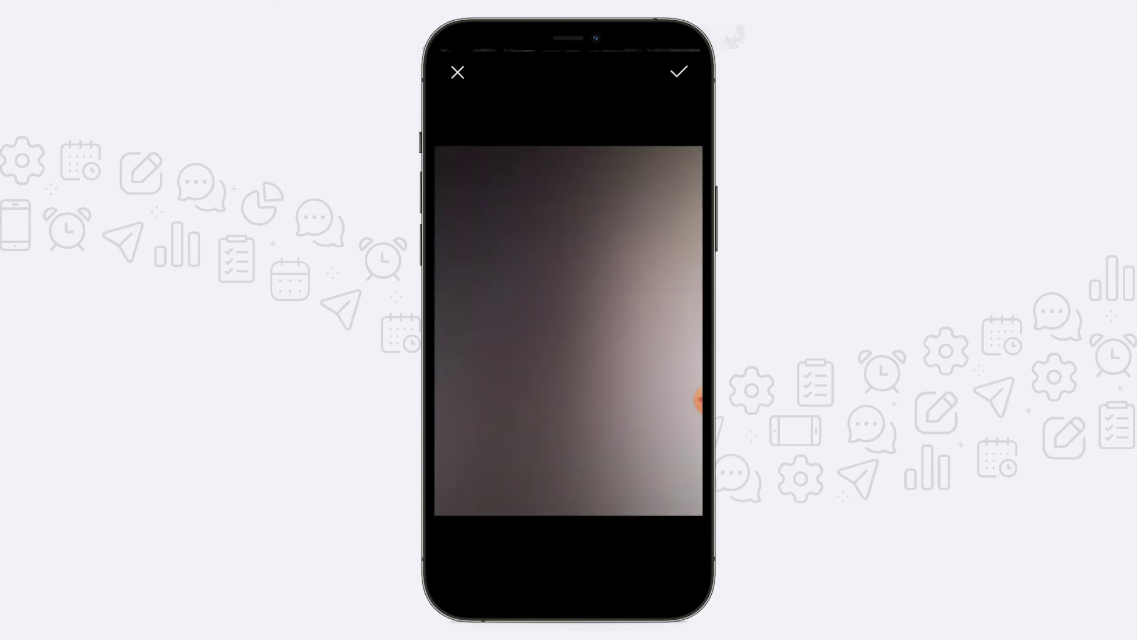
{"action": "left_click", "coordinate": [679, 69]}
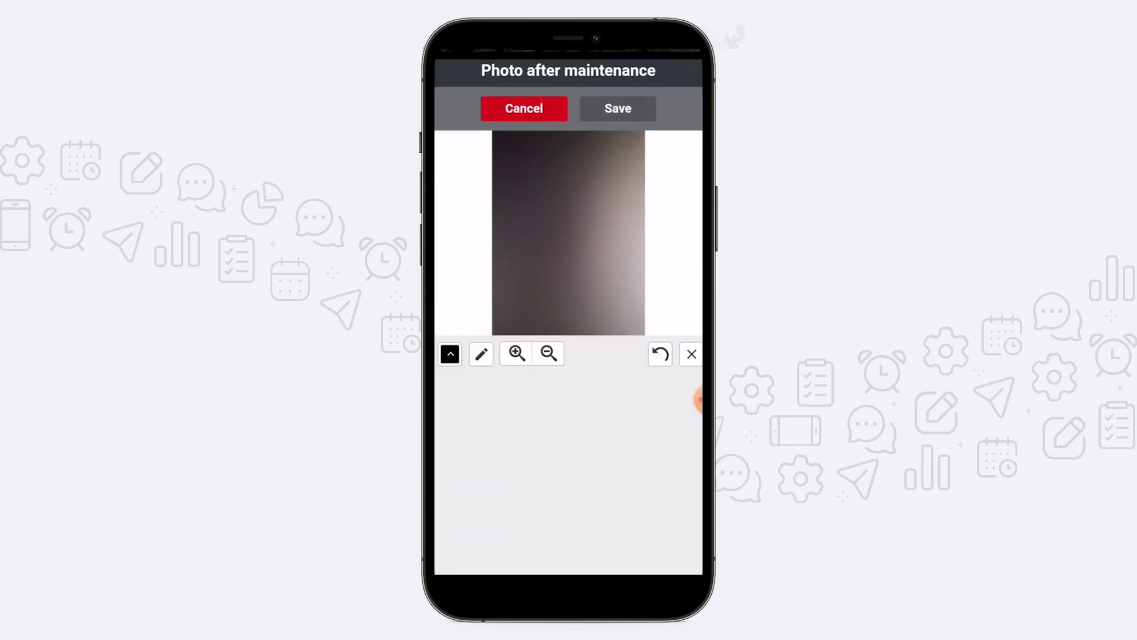
{"action": "left_click", "coordinate": [450, 354]}
{"action": "left_click", "coordinate": [465, 285]}
{"action": "left_click_drag", "start_coordinate": [551, 185], "coordinate": [612, 250]}
{"action": "left_click_drag", "start_coordinate": [537, 261], "coordinate": [622, 185]}
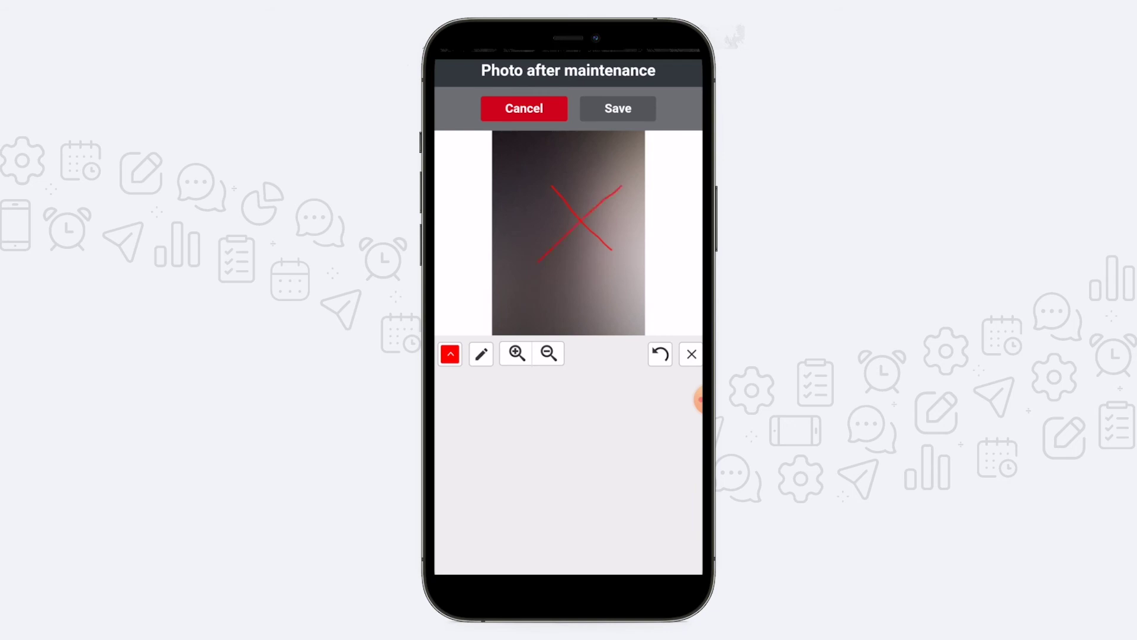
{"action": "left_click", "coordinate": [618, 108]}
{"action": "left_click", "coordinate": [449, 69]}
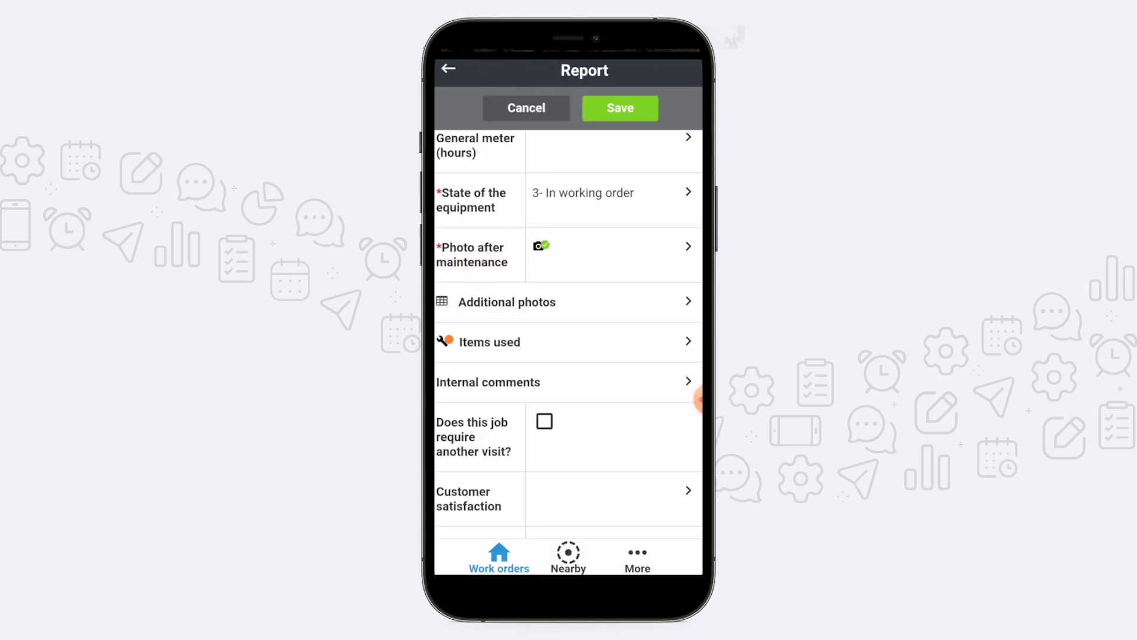
- Add two HYDRAULIC PUMP HITACHI ZX210-3 from the Hydraulic category to the items used and save the list
{"action": "left_click", "coordinate": [490, 342]}
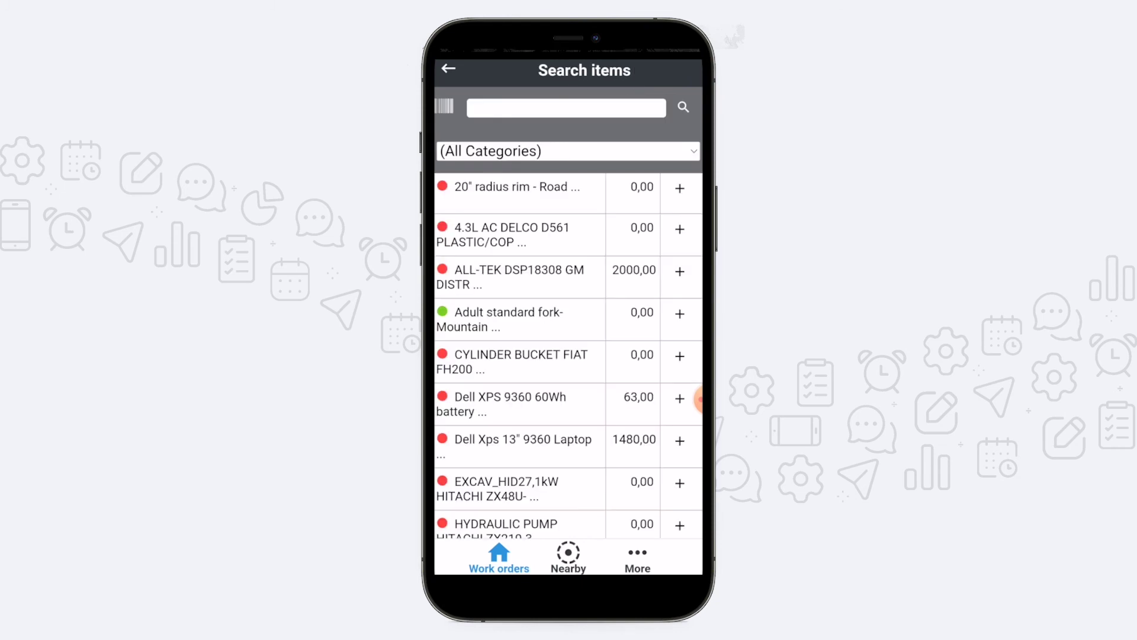
{"action": "left_click", "coordinate": [569, 151]}
{"action": "scroll", "coordinate": [569, 314], "scroll_direction": "down", "scroll_amount": 5}
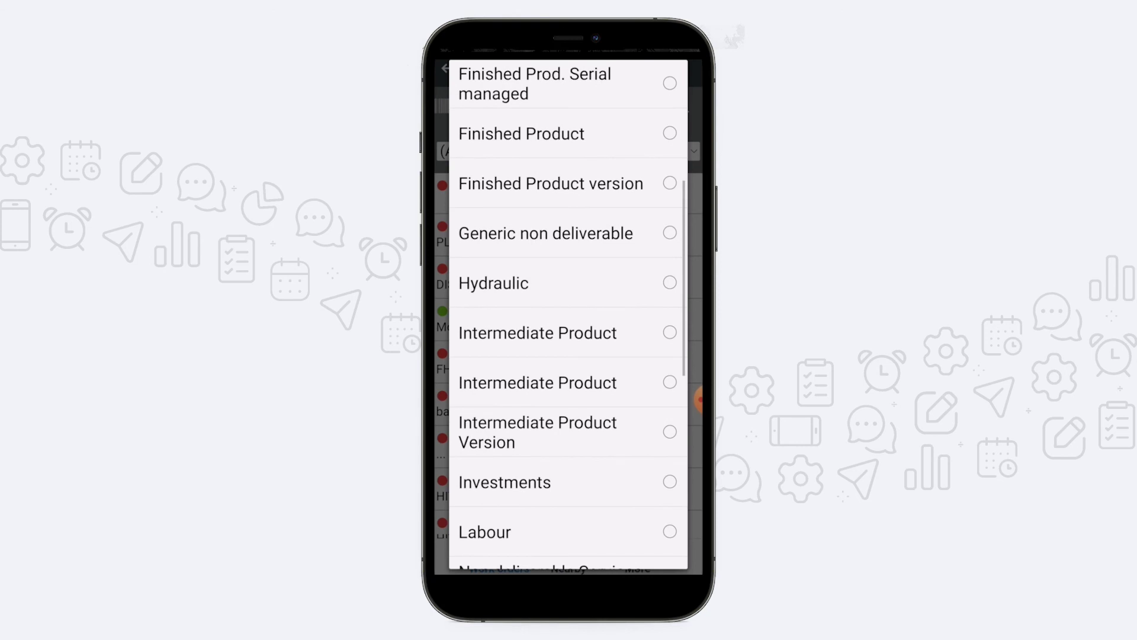
{"action": "left_click", "coordinate": [494, 283]}
{"action": "left_click", "coordinate": [679, 230]}
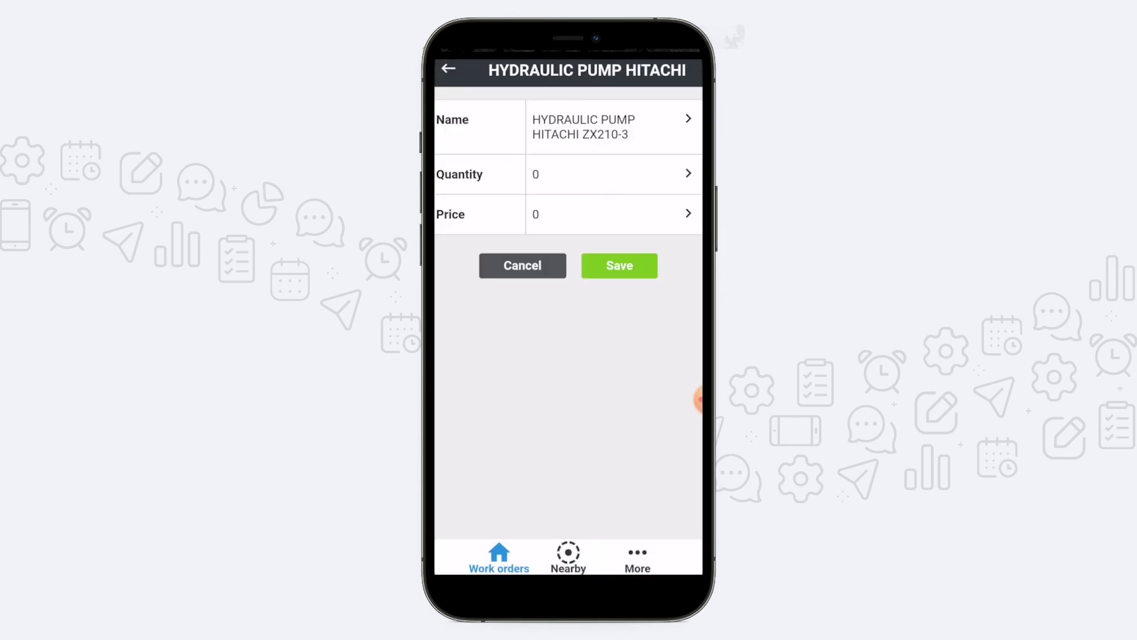
{"action": "left_click", "coordinate": [687, 173]}
{"action": "type", "text": "2"}
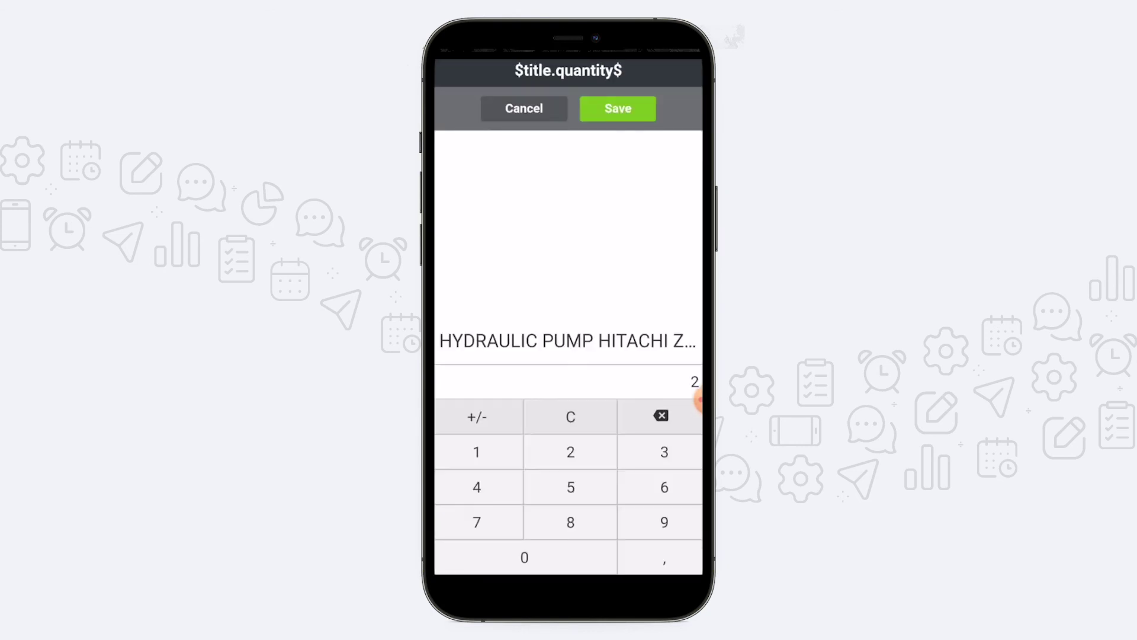
{"action": "key", "text": "Return"}
{"action": "key", "text": "Return"}
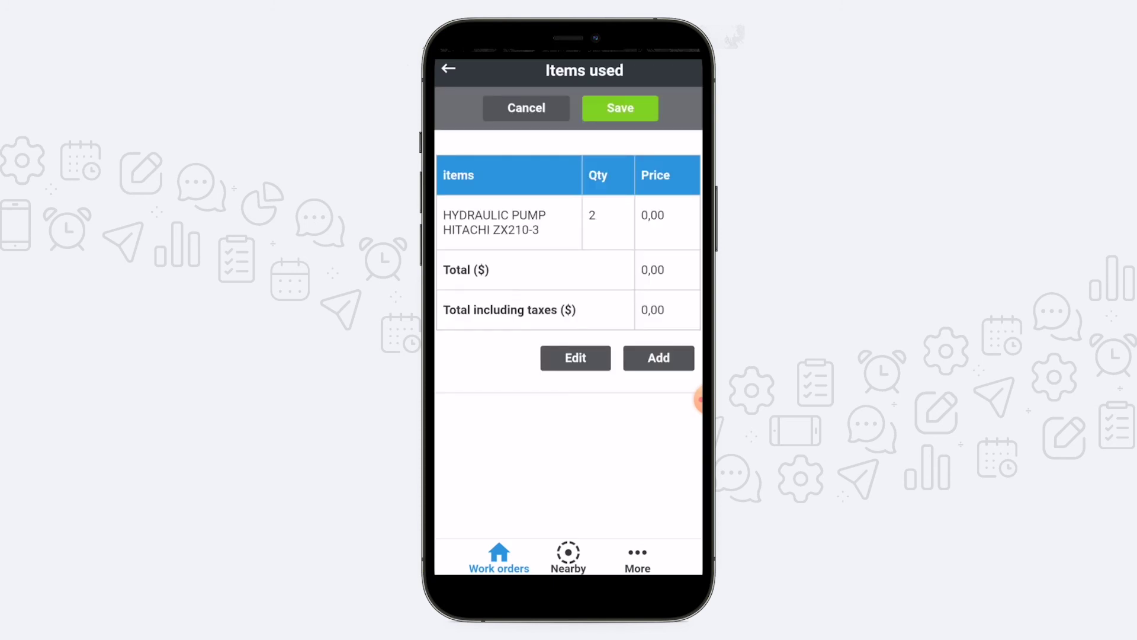
{"action": "key", "text": "Return"}
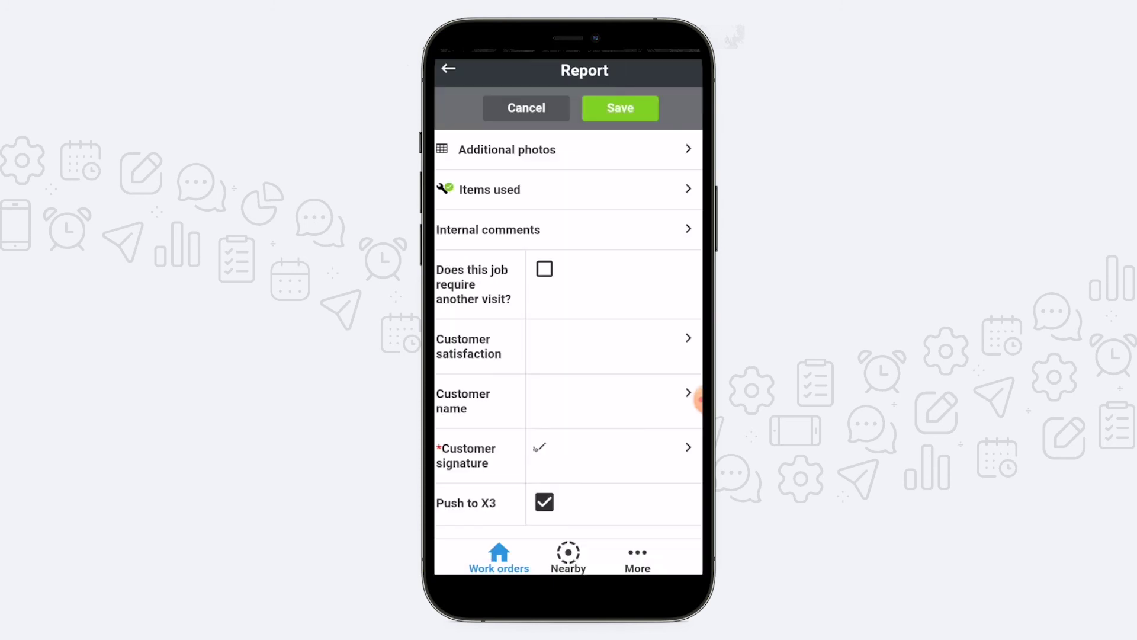
- Fill in the customer satisfaction and customer name, and capture the customer's handwritten signature
{"action": "left_click", "coordinate": [699, 399]}
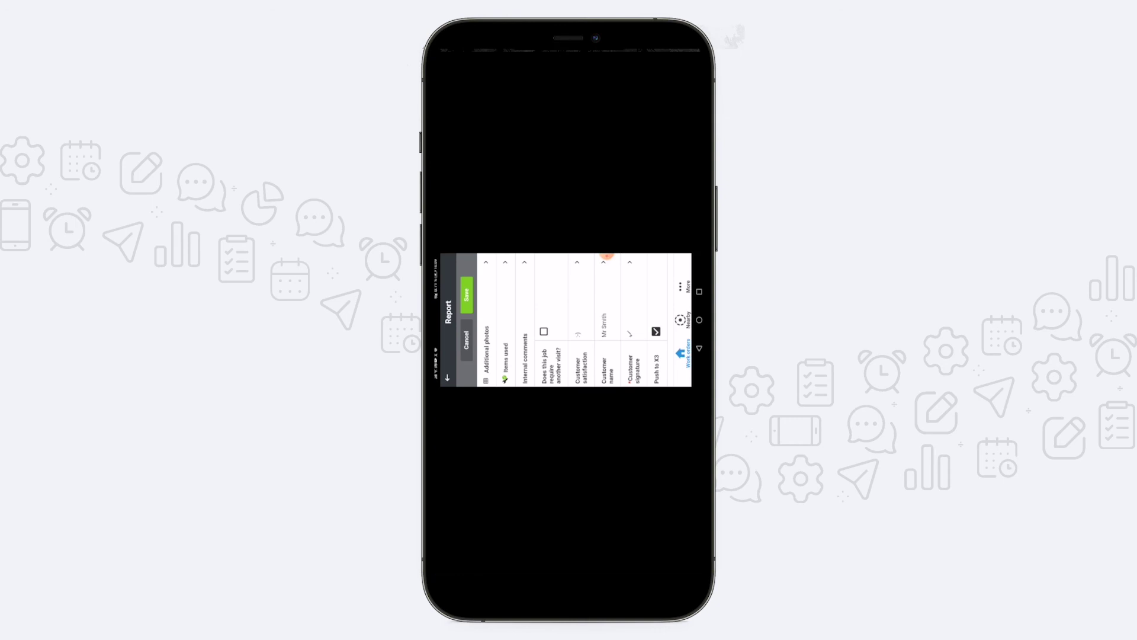
{"action": "mouse_move", "coordinate": [592, 323]}
{"action": "left_mouse_down"}
{"action": "mouse_move", "coordinate": [546, 371]}
{"action": "mouse_move", "coordinate": [604, 325]}
{"action": "left_mouse_up"}
{"action": "left_click_drag", "start_coordinate": [522, 363], "coordinate": [592, 310]}
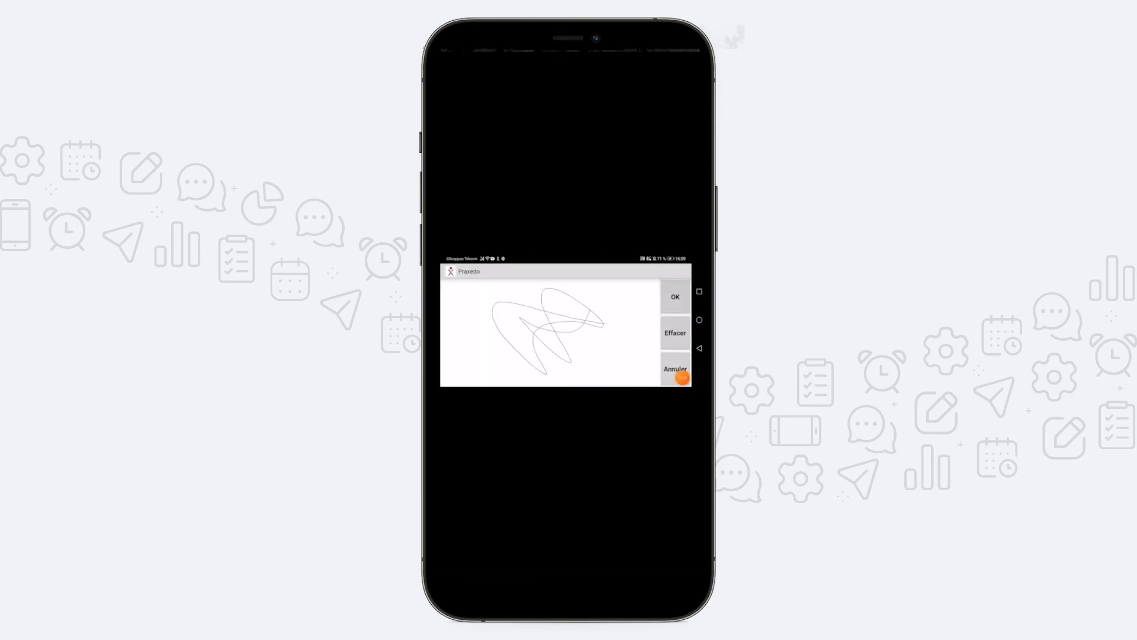
{"action": "left_click", "coordinate": [675, 296]}
- Save the report and complete the work order, keeping the listed customer email recipient
{"action": "left_click", "coordinate": [620, 106]}
{"action": "left_click", "coordinate": [667, 106]}
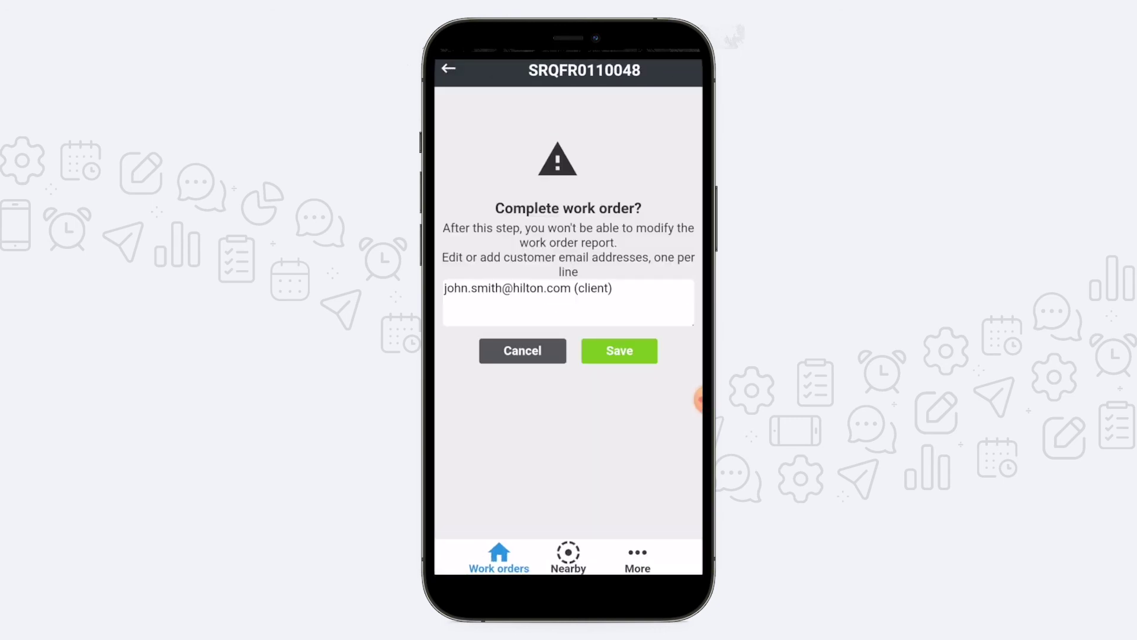
{"action": "left_click", "coordinate": [620, 350]}
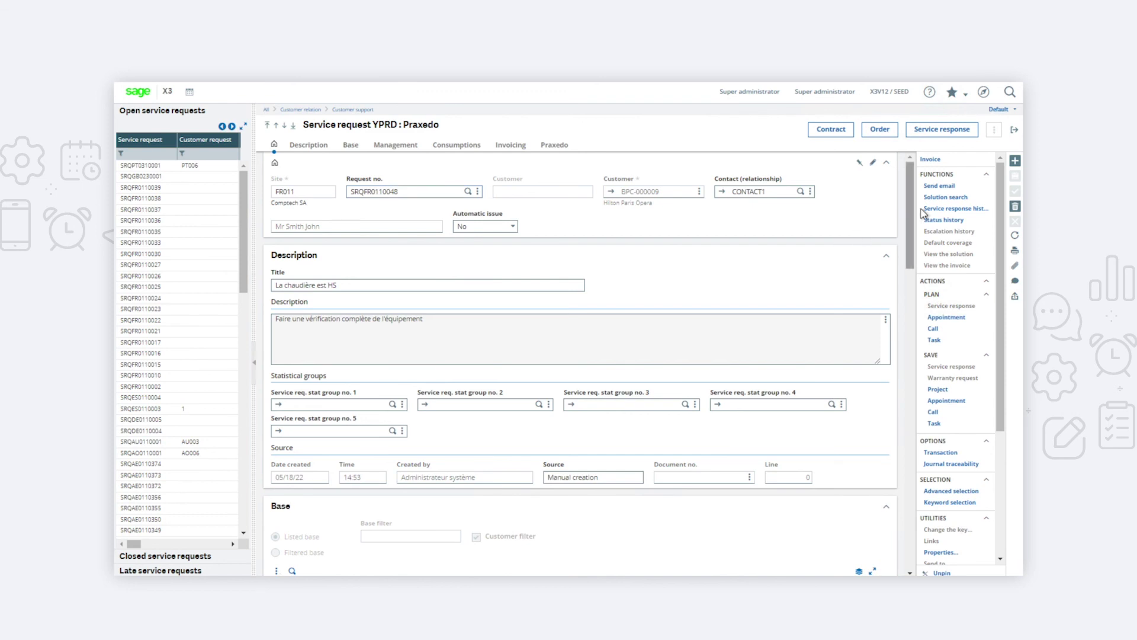
- Switch to Sage X3 and open the completed service response from the service request's response history
{"action": "left_click", "coordinate": [942, 221]}
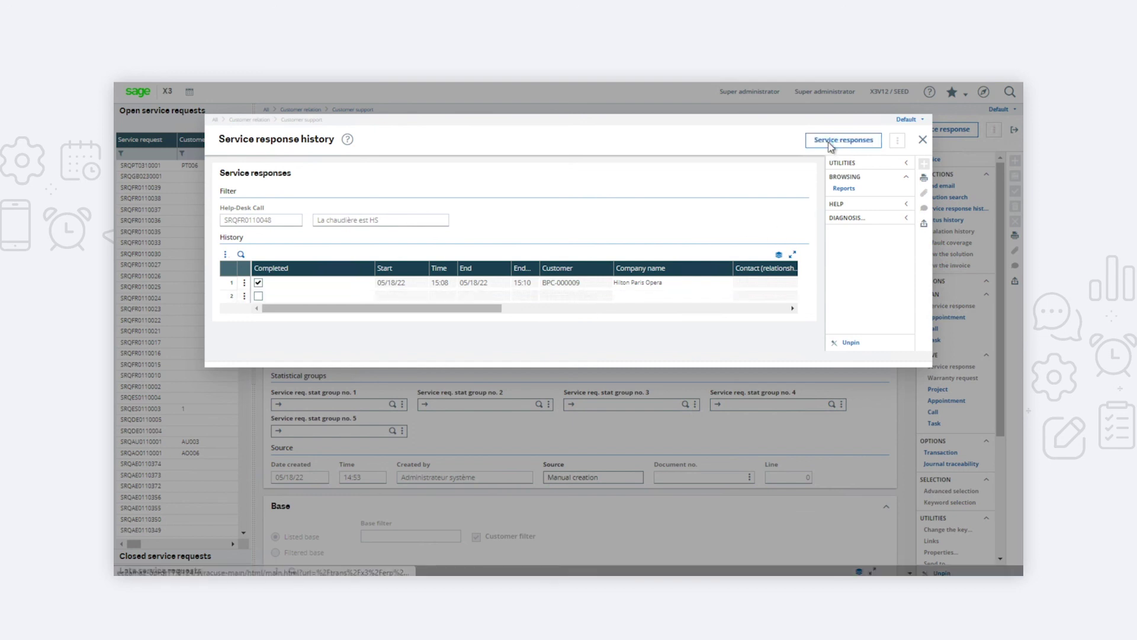
{"action": "left_click", "coordinate": [831, 145]}
{"action": "left_click", "coordinate": [570, 187]}
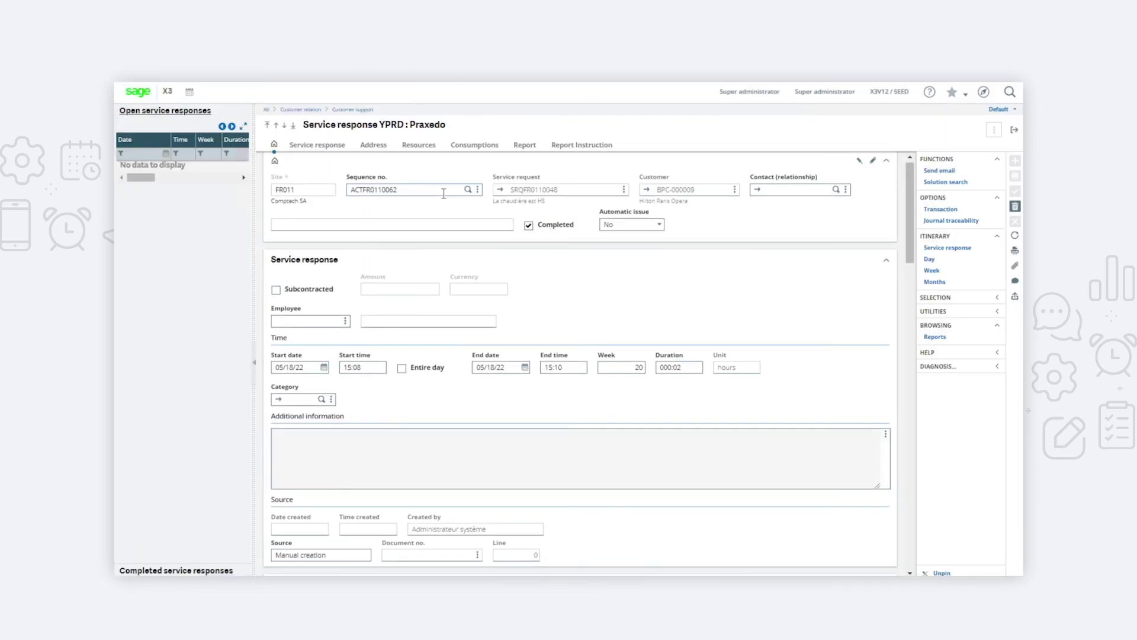
- Examine the service response's times, address, consumptions, Praxedo report URL and report instruction answers
{"action": "scroll", "coordinate": [478, 293], "scroll_direction": "down", "scroll_amount": 3}
{"action": "scroll", "coordinate": [477, 292], "scroll_direction": "down", "scroll_amount": 1}
{"action": "scroll", "coordinate": [477, 292], "scroll_direction": "down", "scroll_amount": 8}
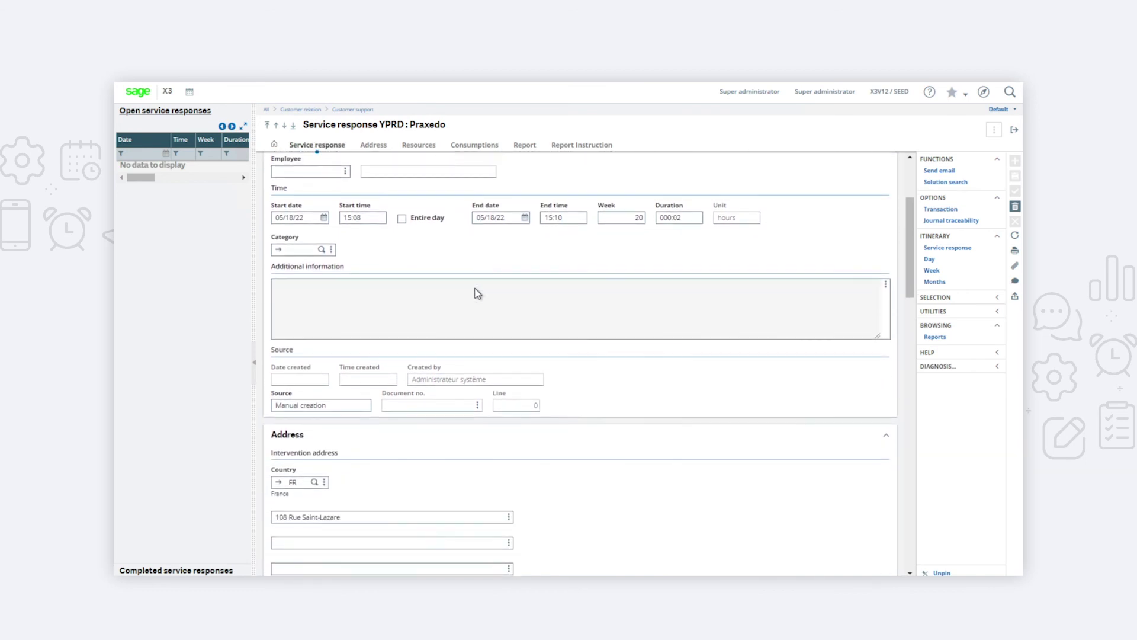
{"action": "scroll", "coordinate": [477, 293], "scroll_direction": "down", "scroll_amount": 20}
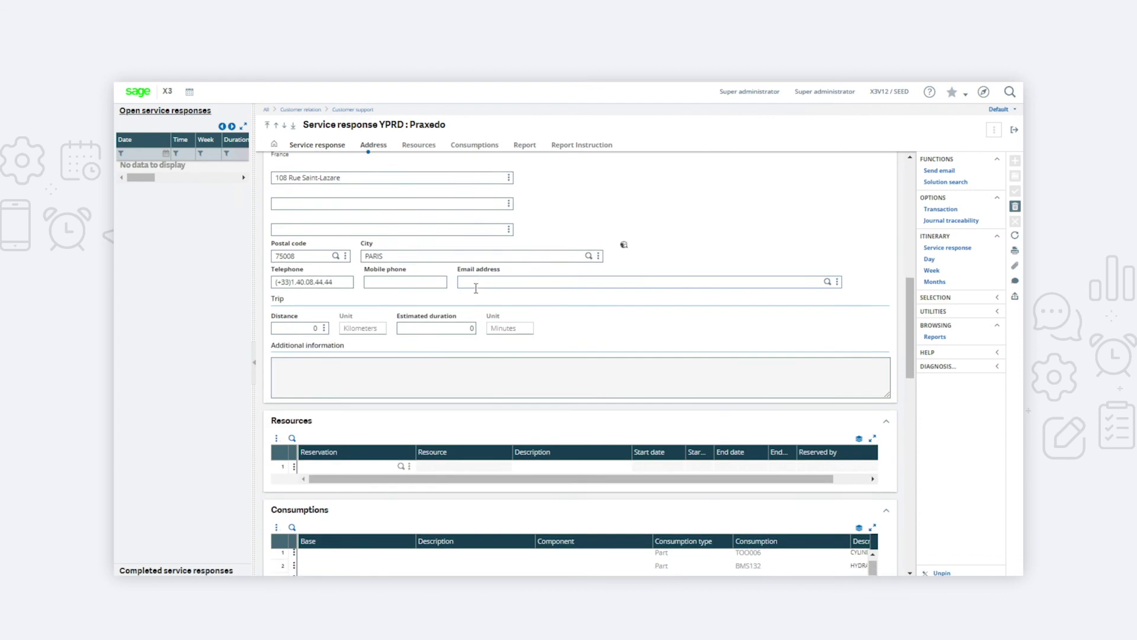
{"action": "scroll", "coordinate": [477, 293], "scroll_direction": "down", "scroll_amount": 4}
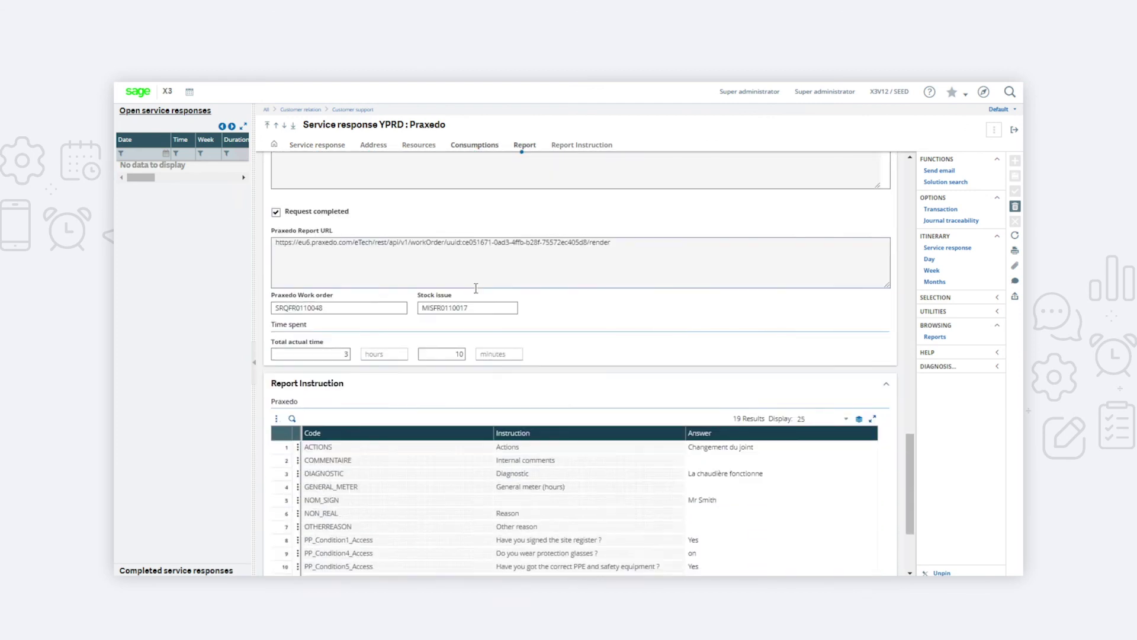
{"action": "left_click", "coordinate": [617, 193]}
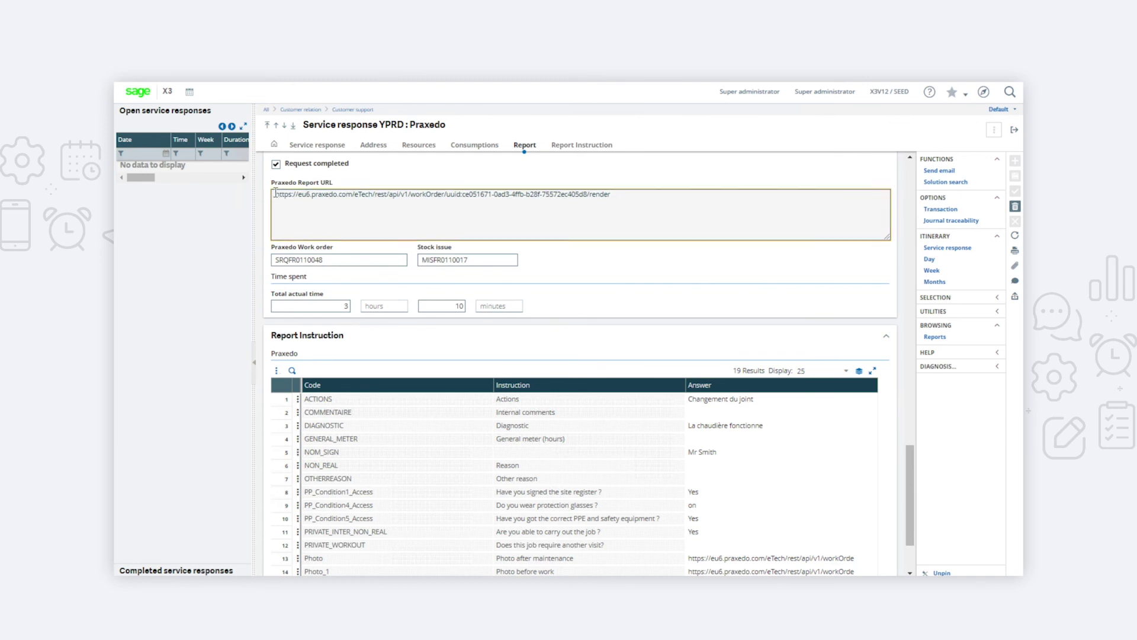
{"action": "scroll", "coordinate": [556, 285], "scroll_direction": "down", "scroll_amount": 1}
{"action": "scroll", "coordinate": [555, 285], "scroll_direction": "down", "scroll_amount": 3}
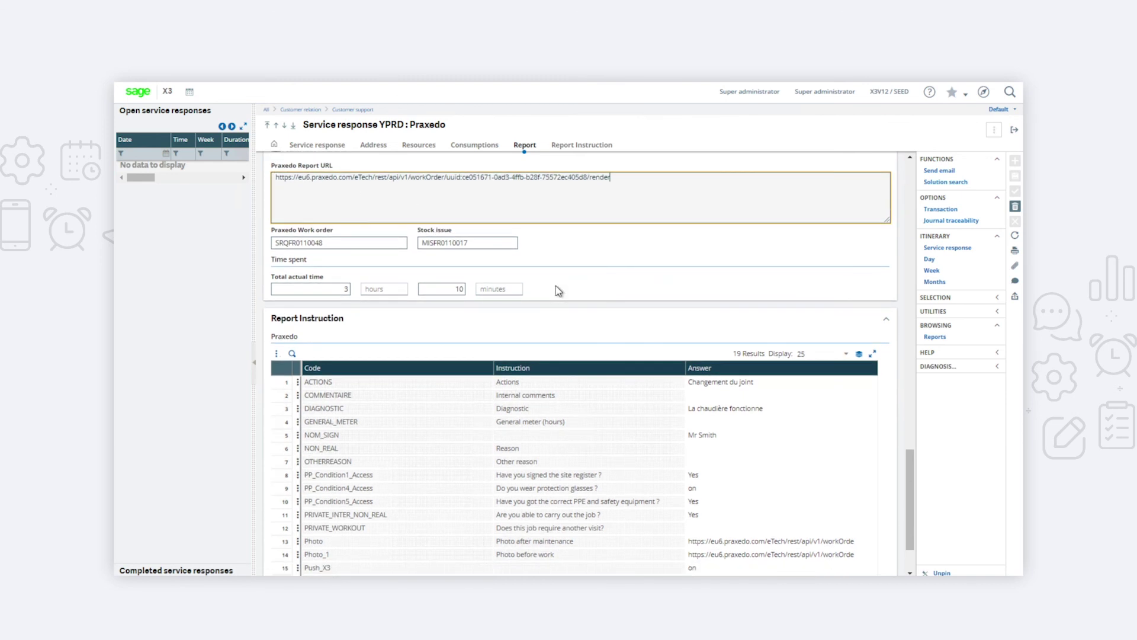